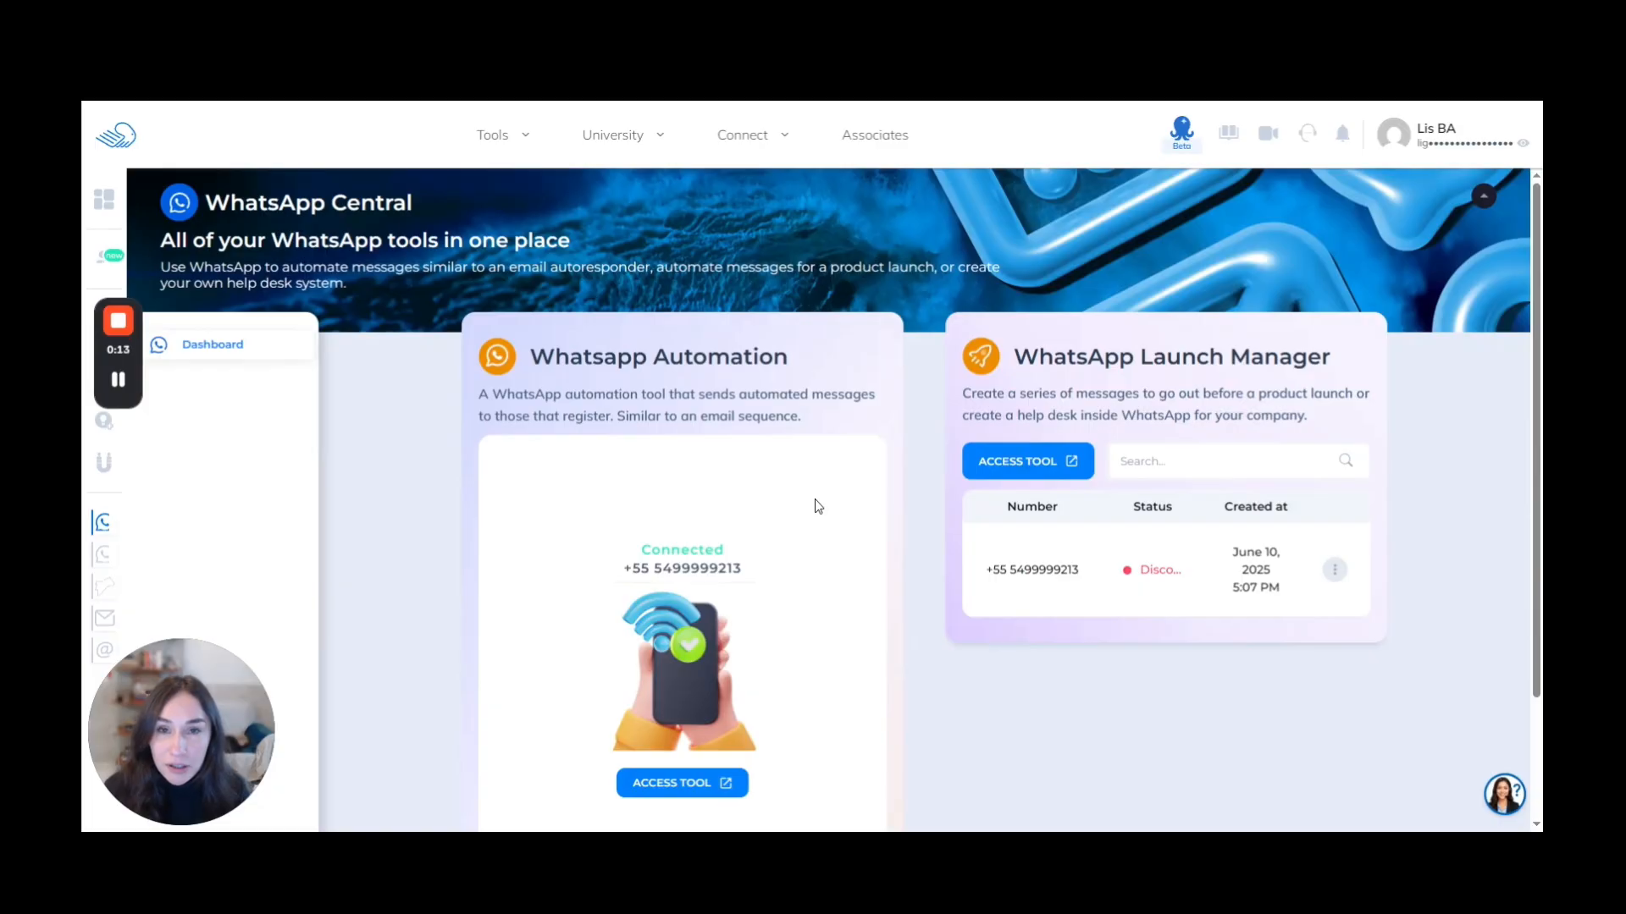
- Open the WhatsApp Automation tool from WhatsApp Central
click(508, 138)
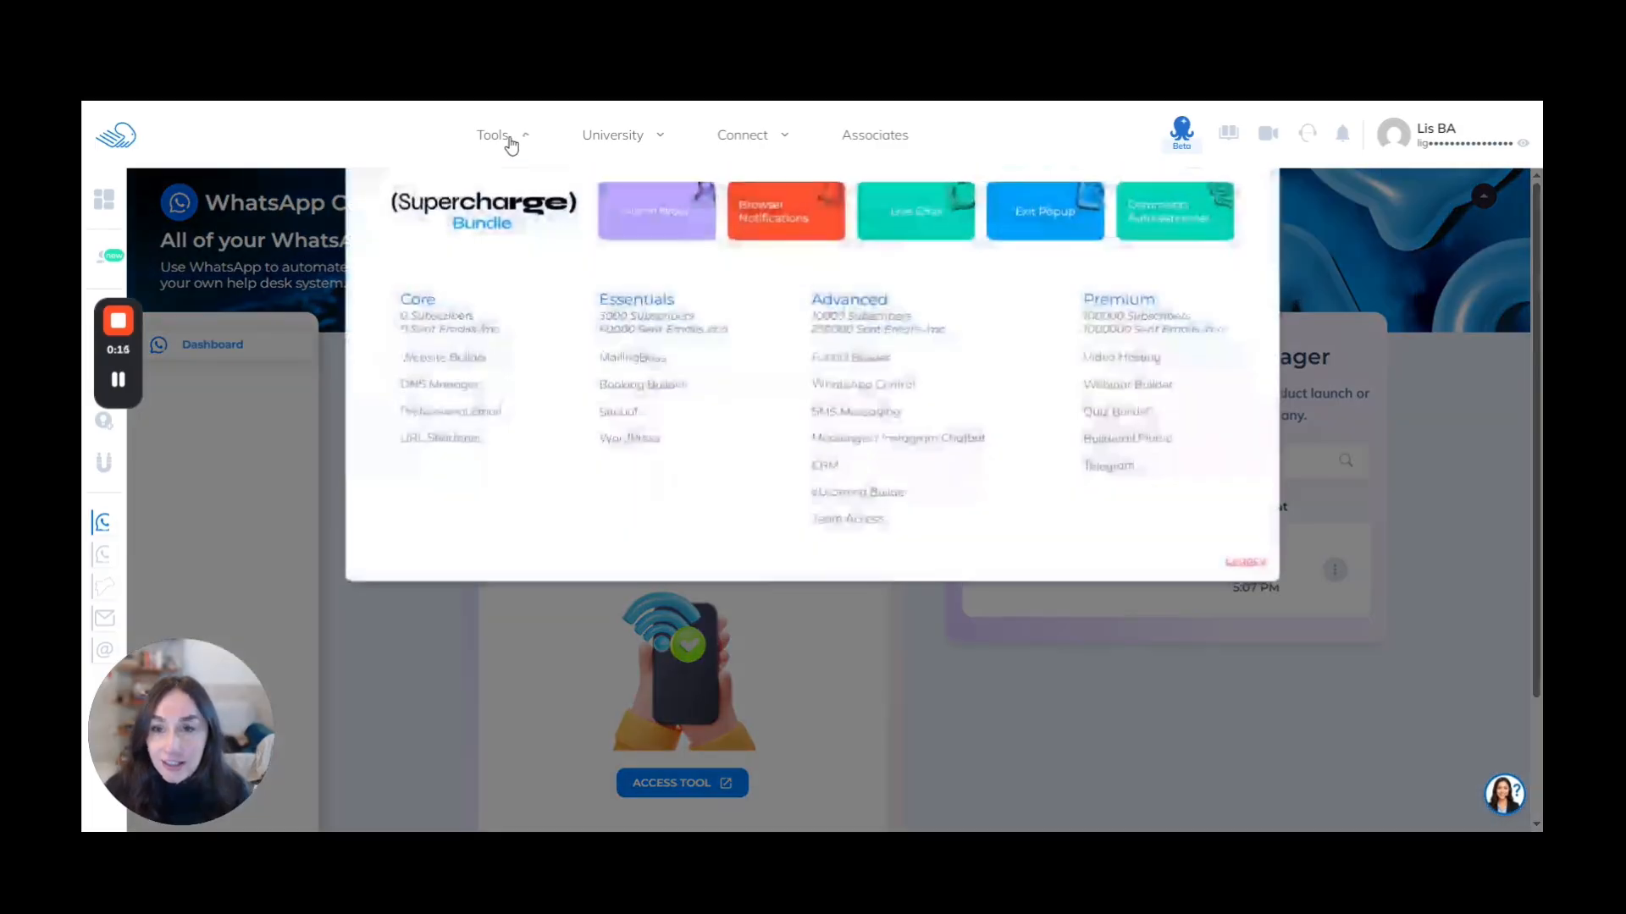
click(907, 713)
scroll(907, 675, down, 2)
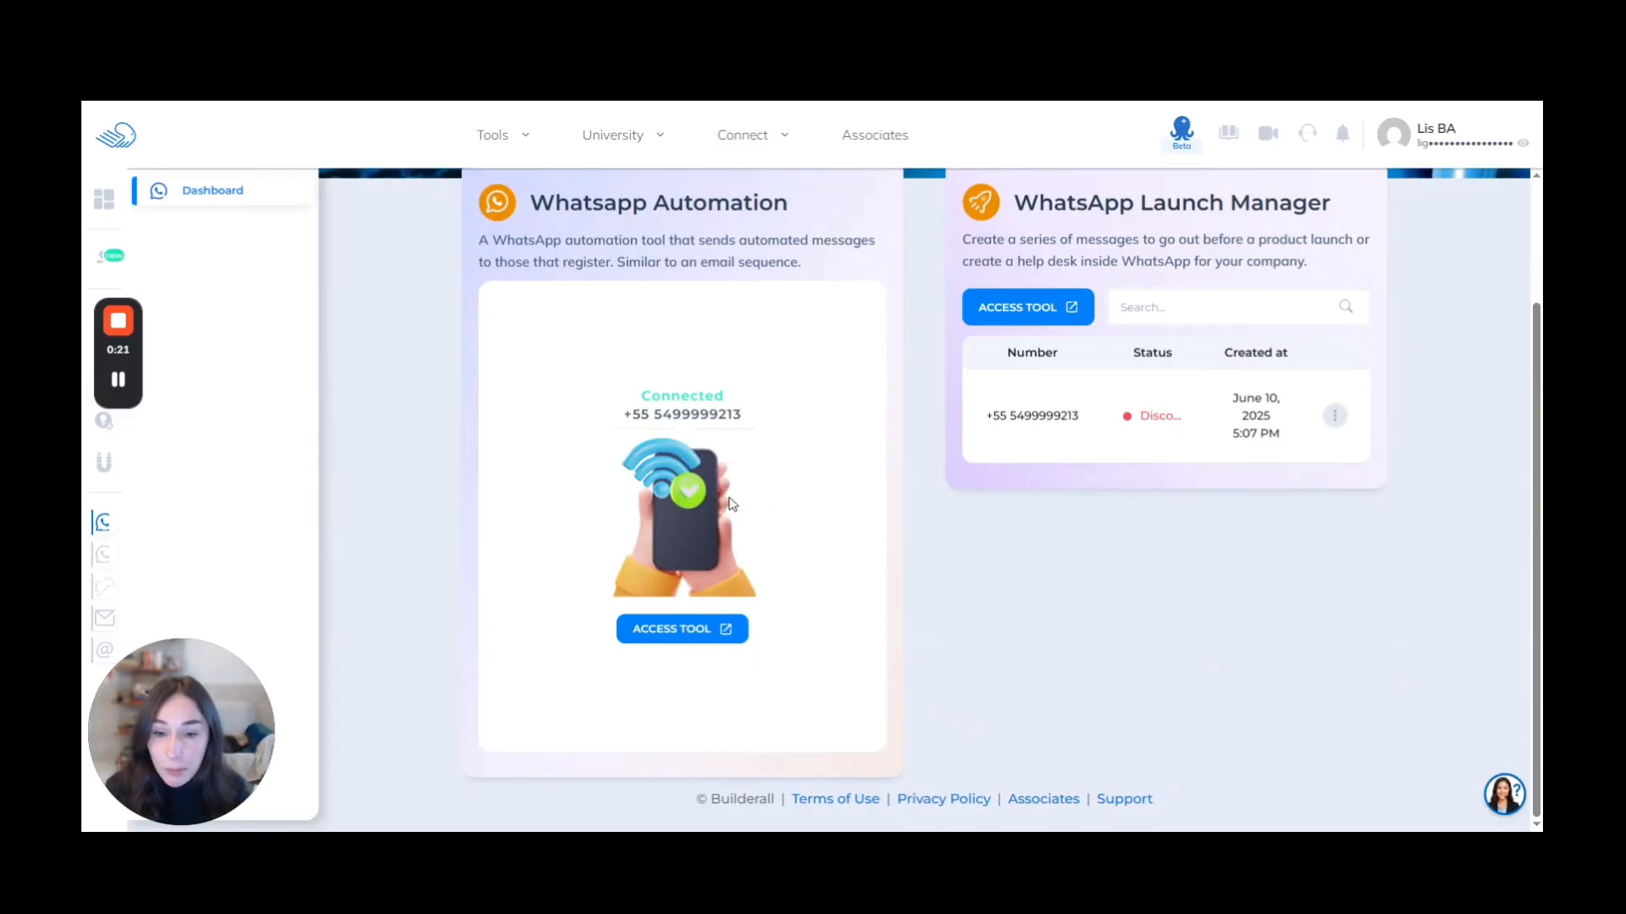
click(689, 632)
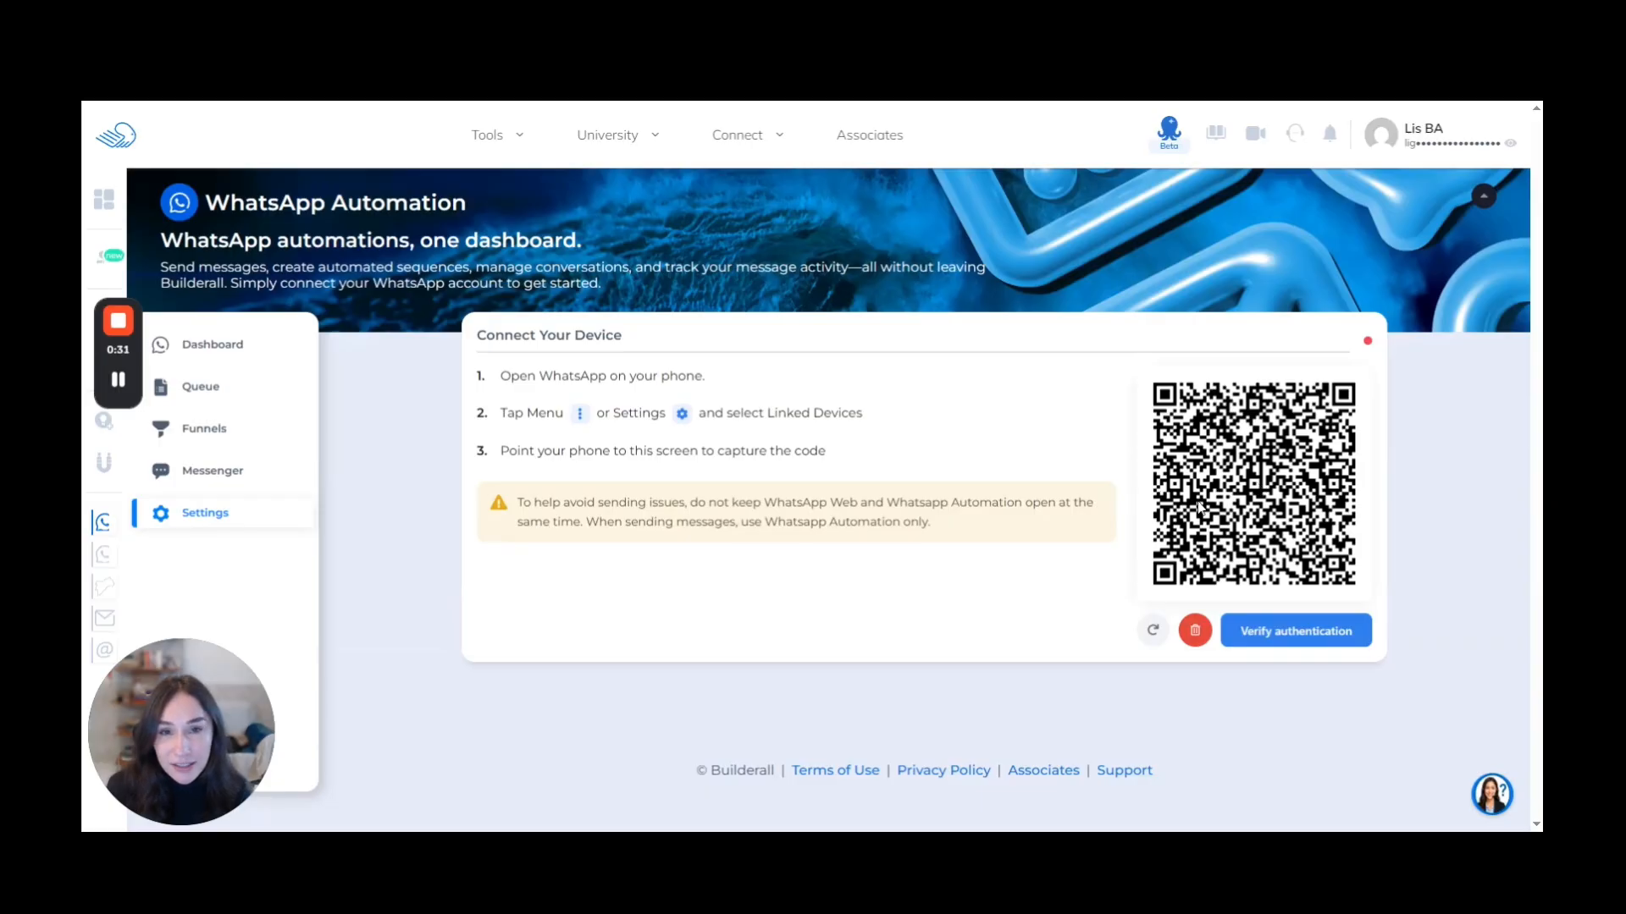
- Open the WhatsApp Automation dashboard and review its messenger analytics and message funnel analytics
click(292, 345)
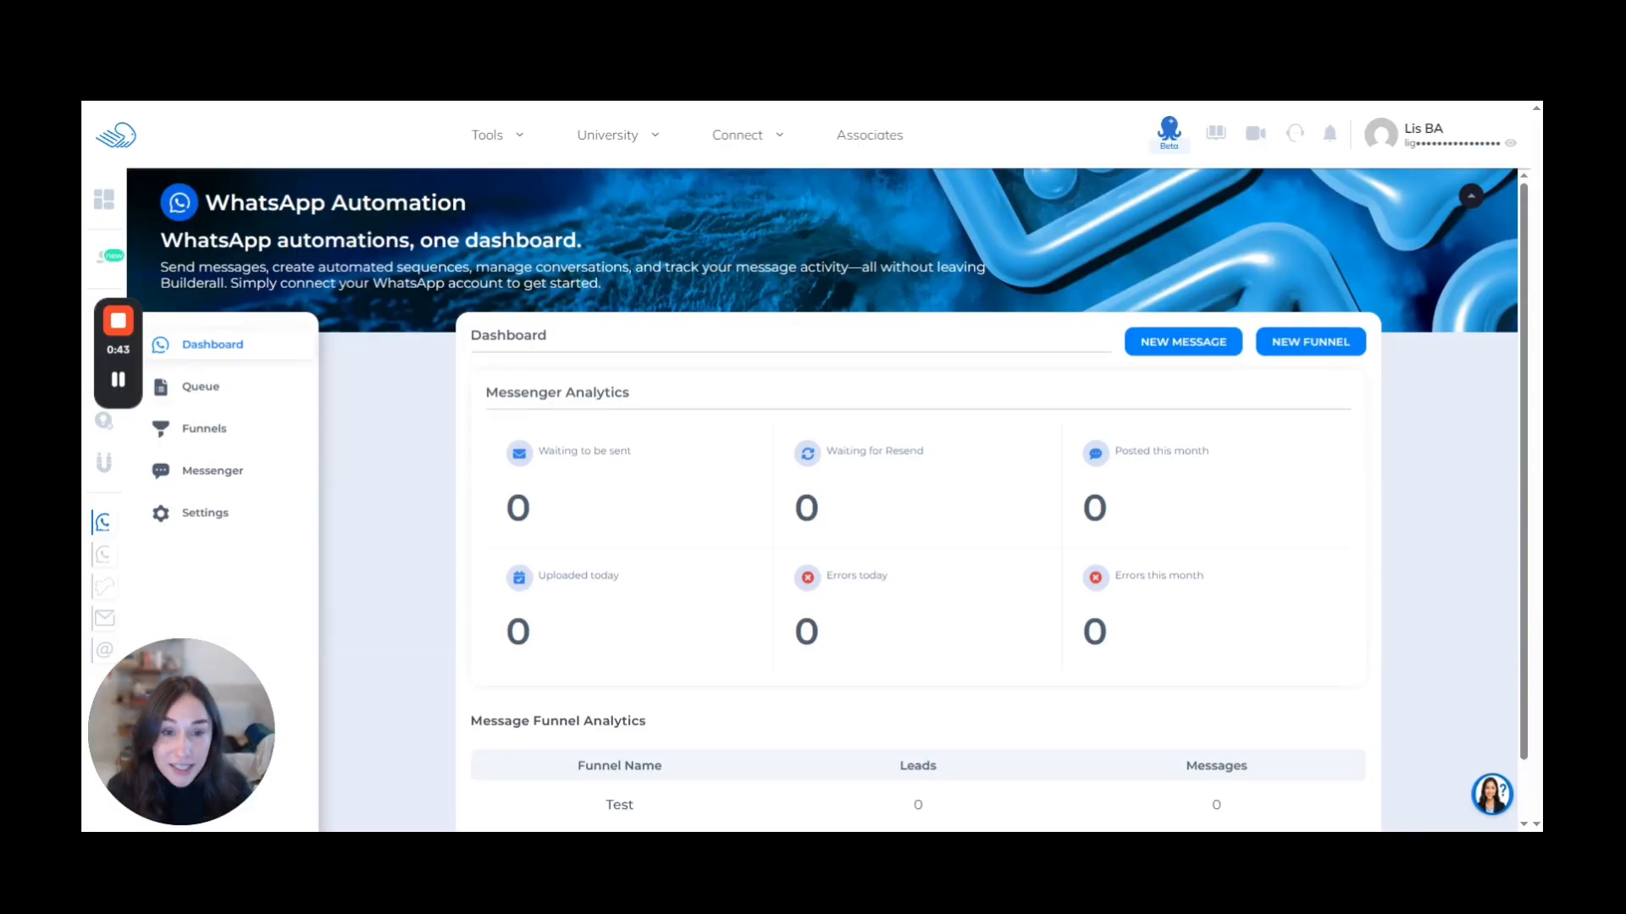
scroll(694, 516, down, 2)
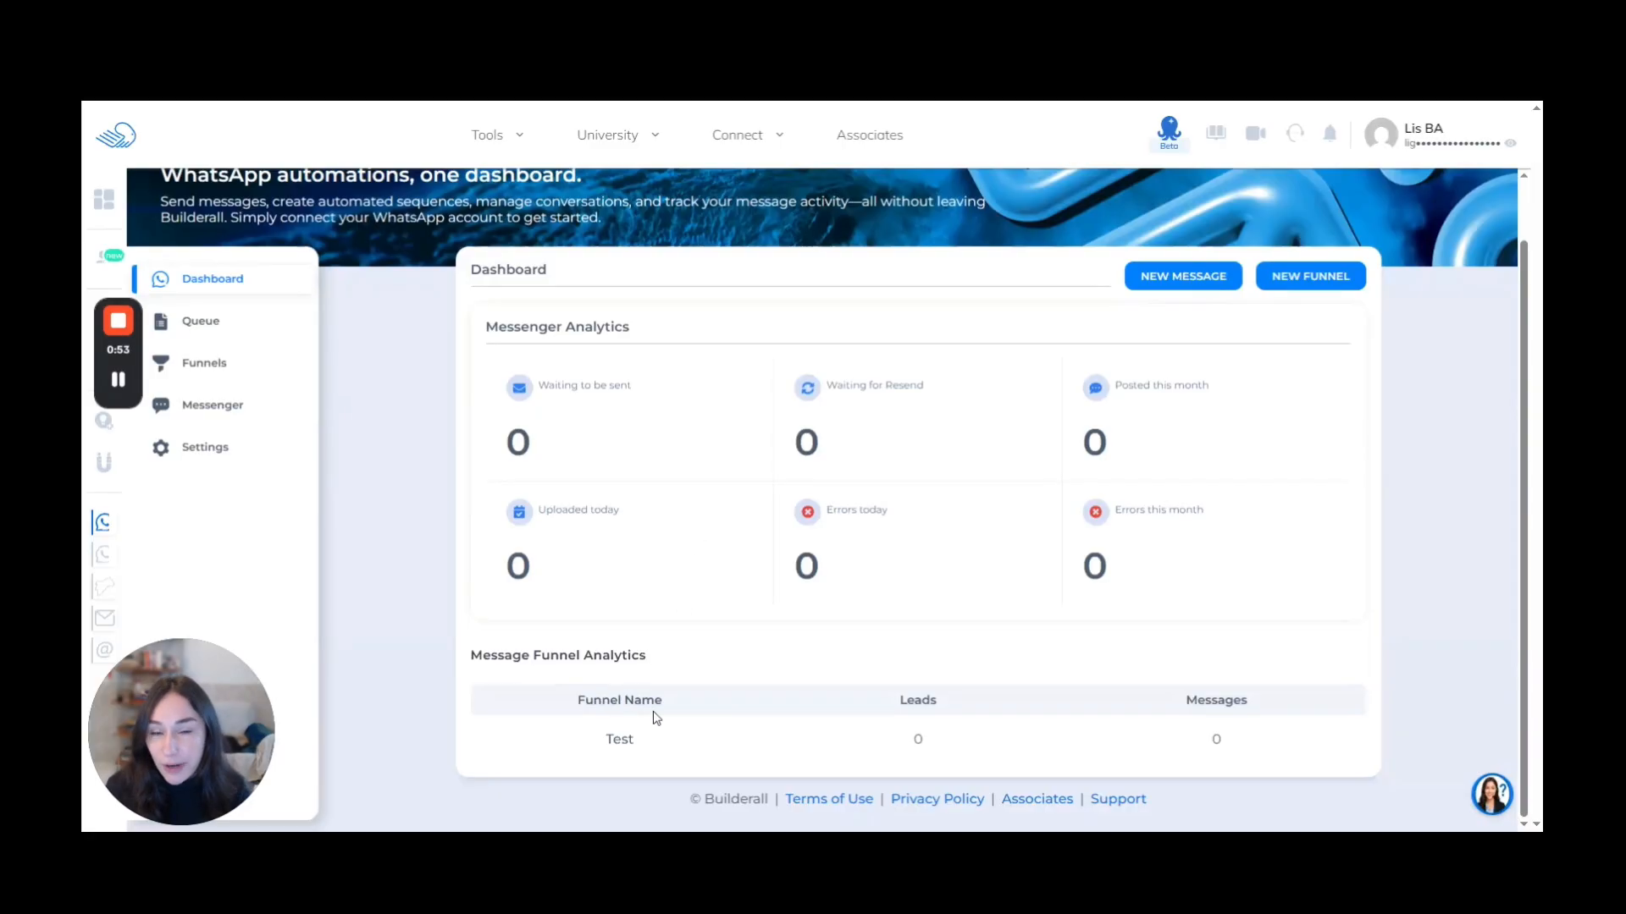
scroll(656, 686, up, 2)
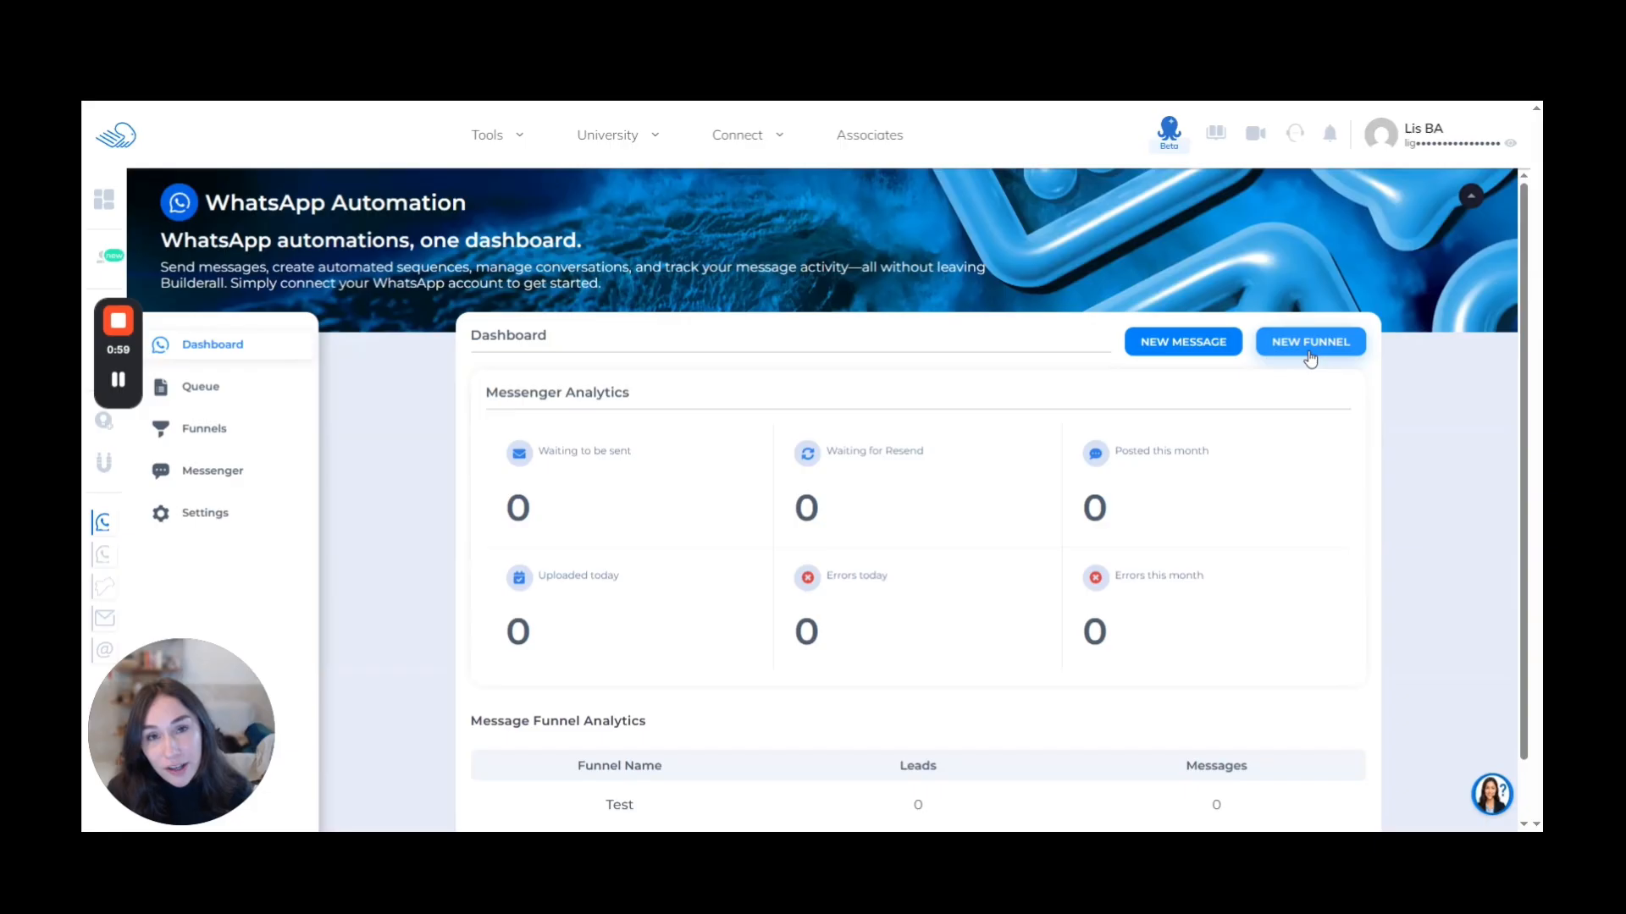
- Open the message queue and inspect the details of the "Testing" message, then close them
click(247, 394)
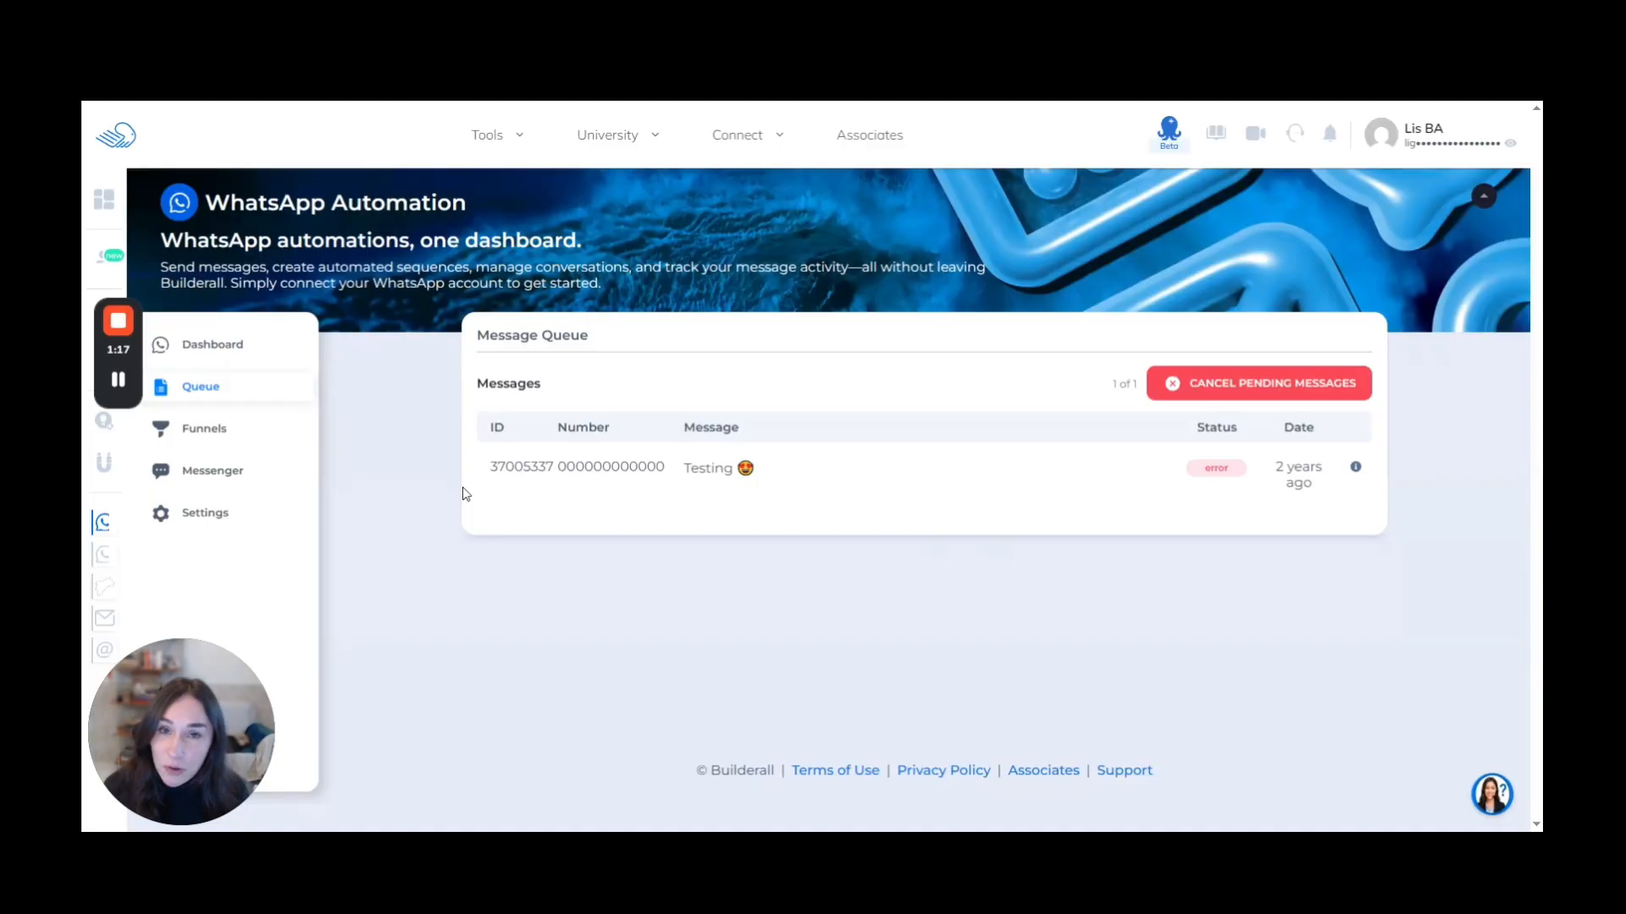
click(1356, 469)
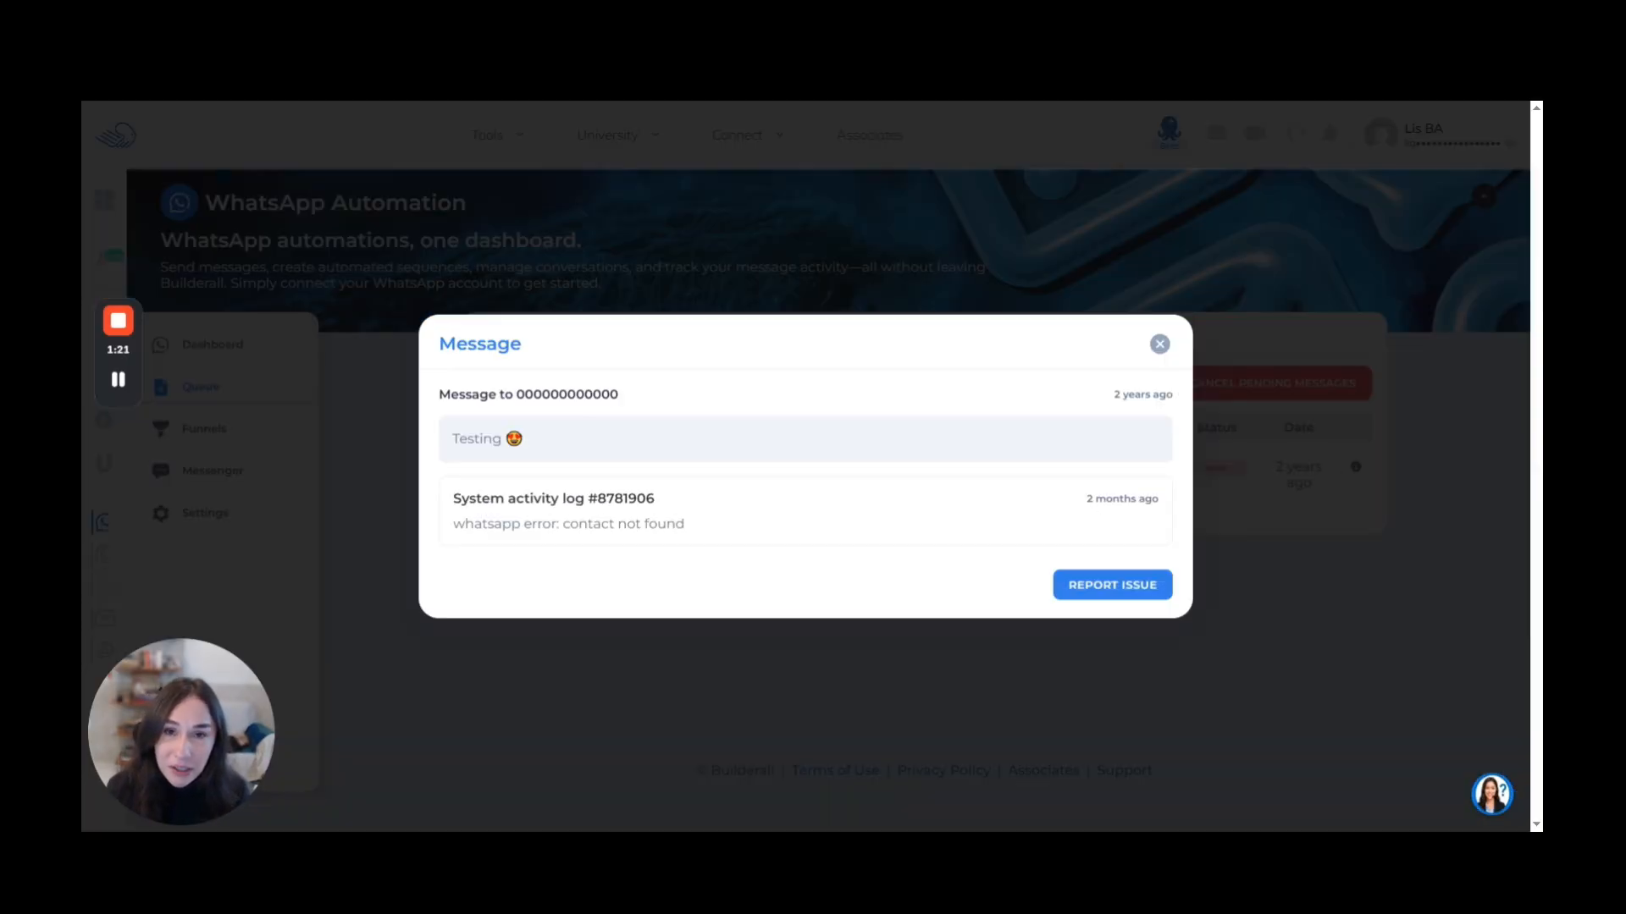
click(1159, 344)
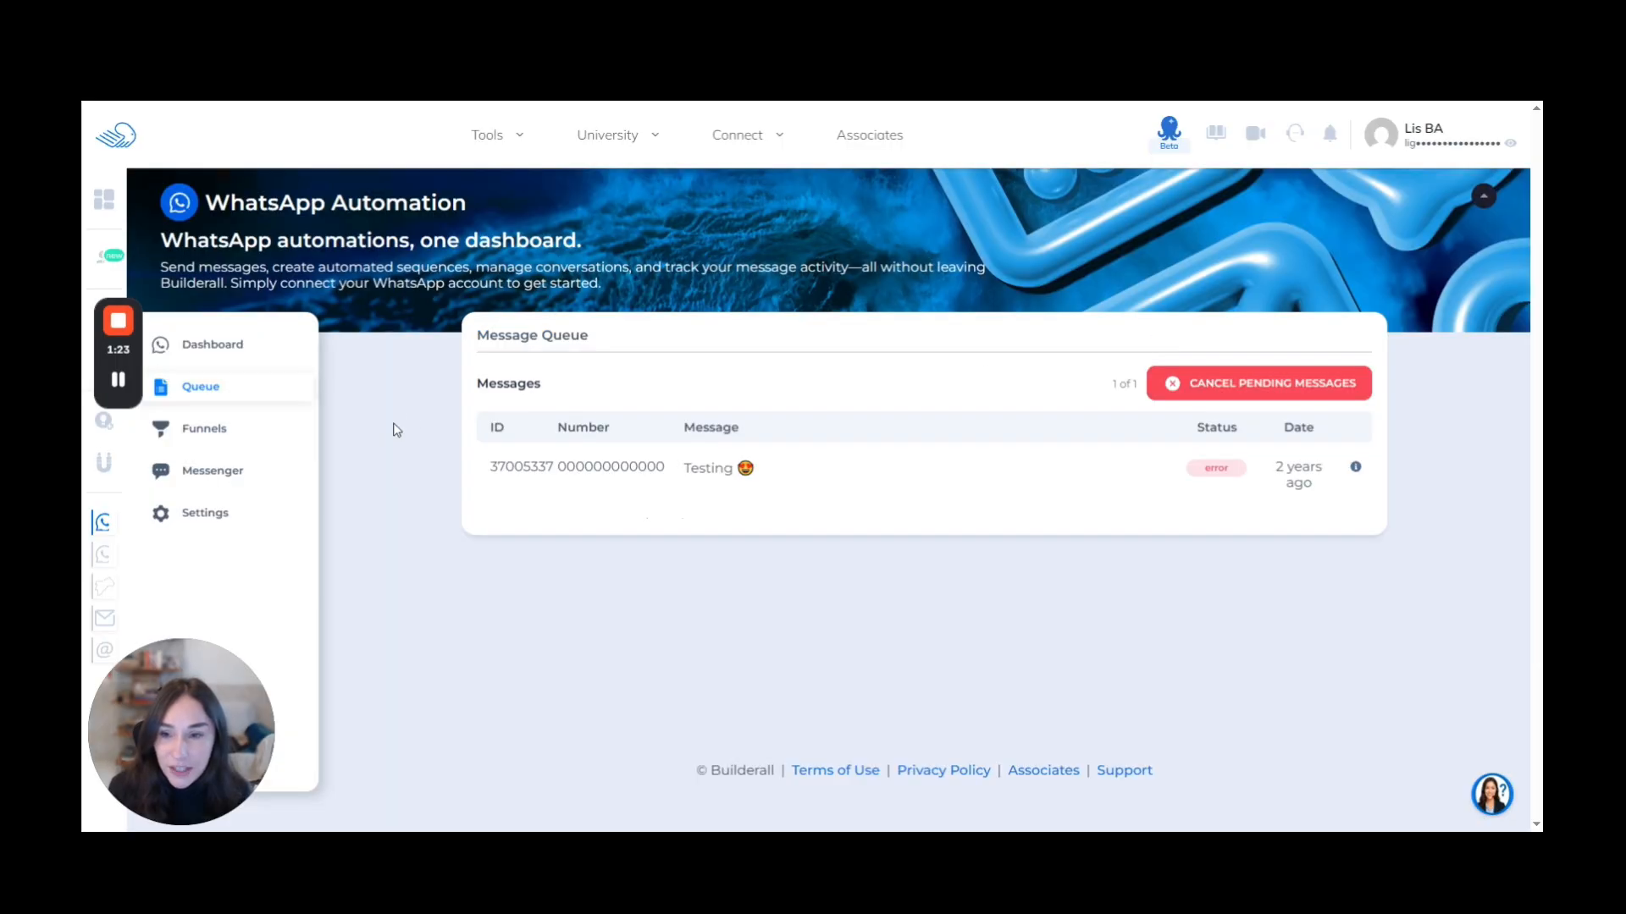
- Go to the funnels list and copy the invite link of the Test funnel
click(204, 429)
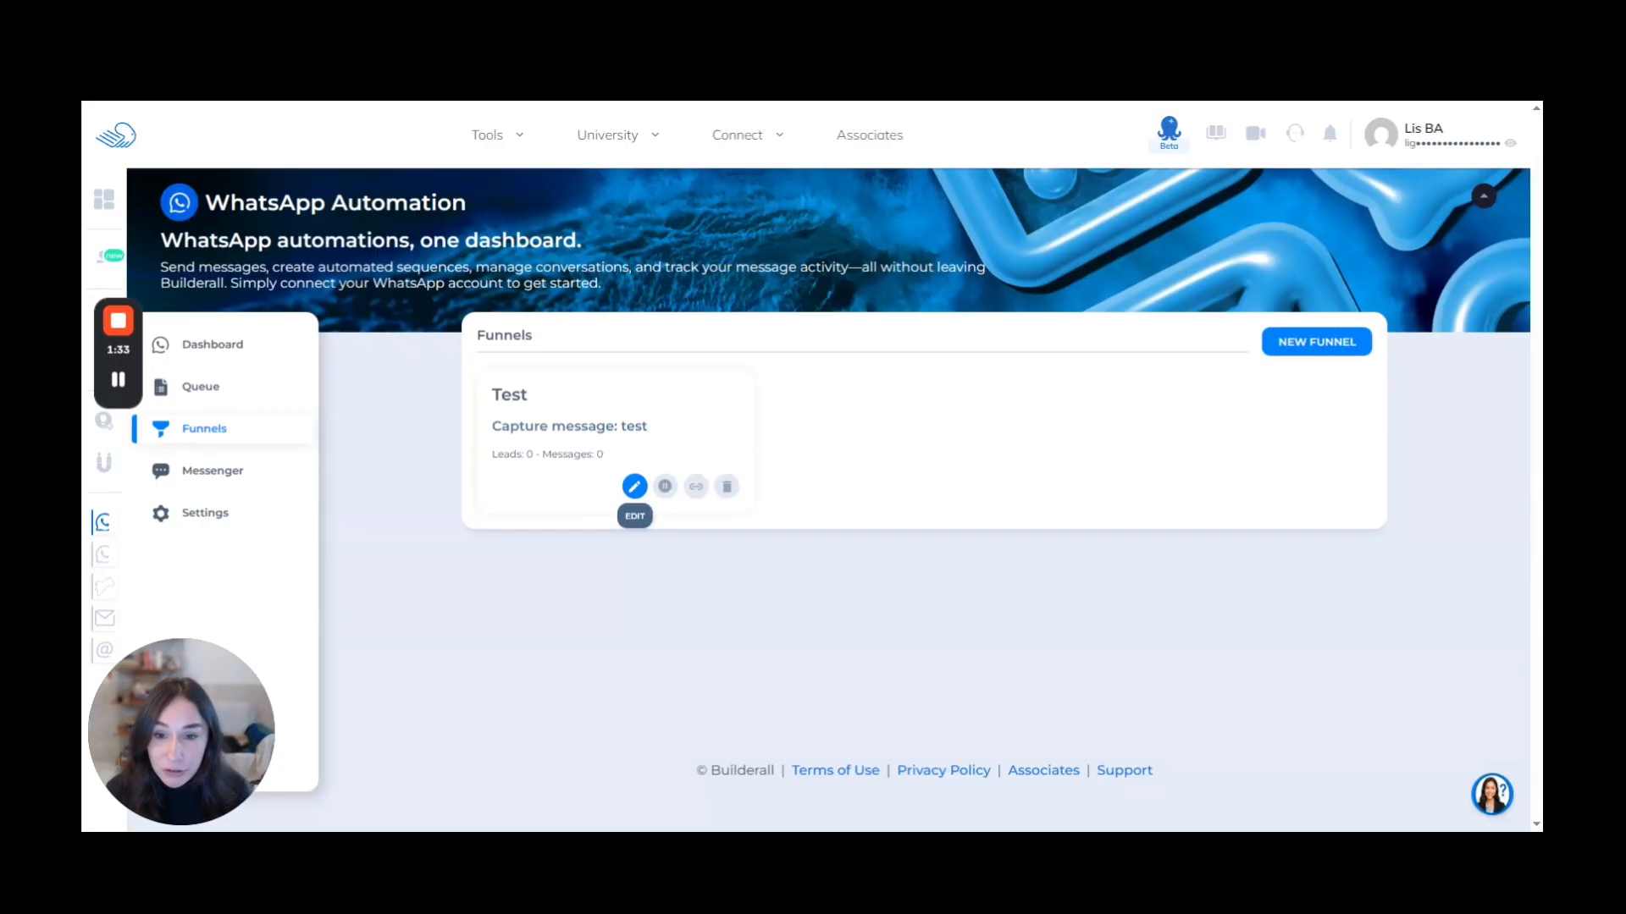
click(691, 498)
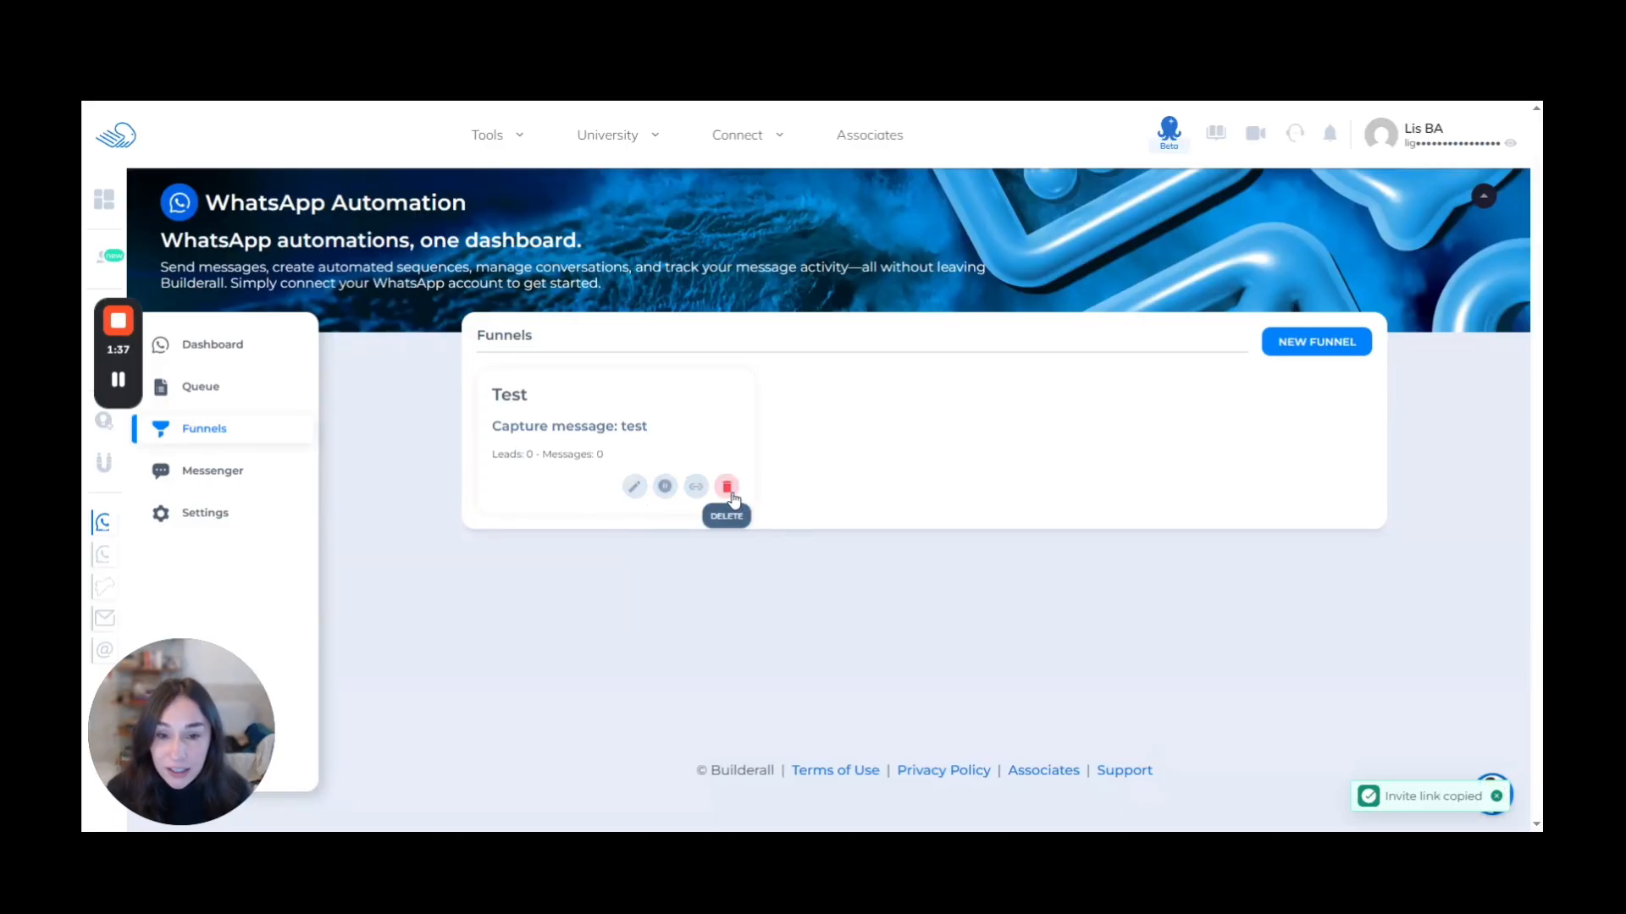
- Open the Test funnel's edit page, look over its sections, and open and leave its name field
click(635, 487)
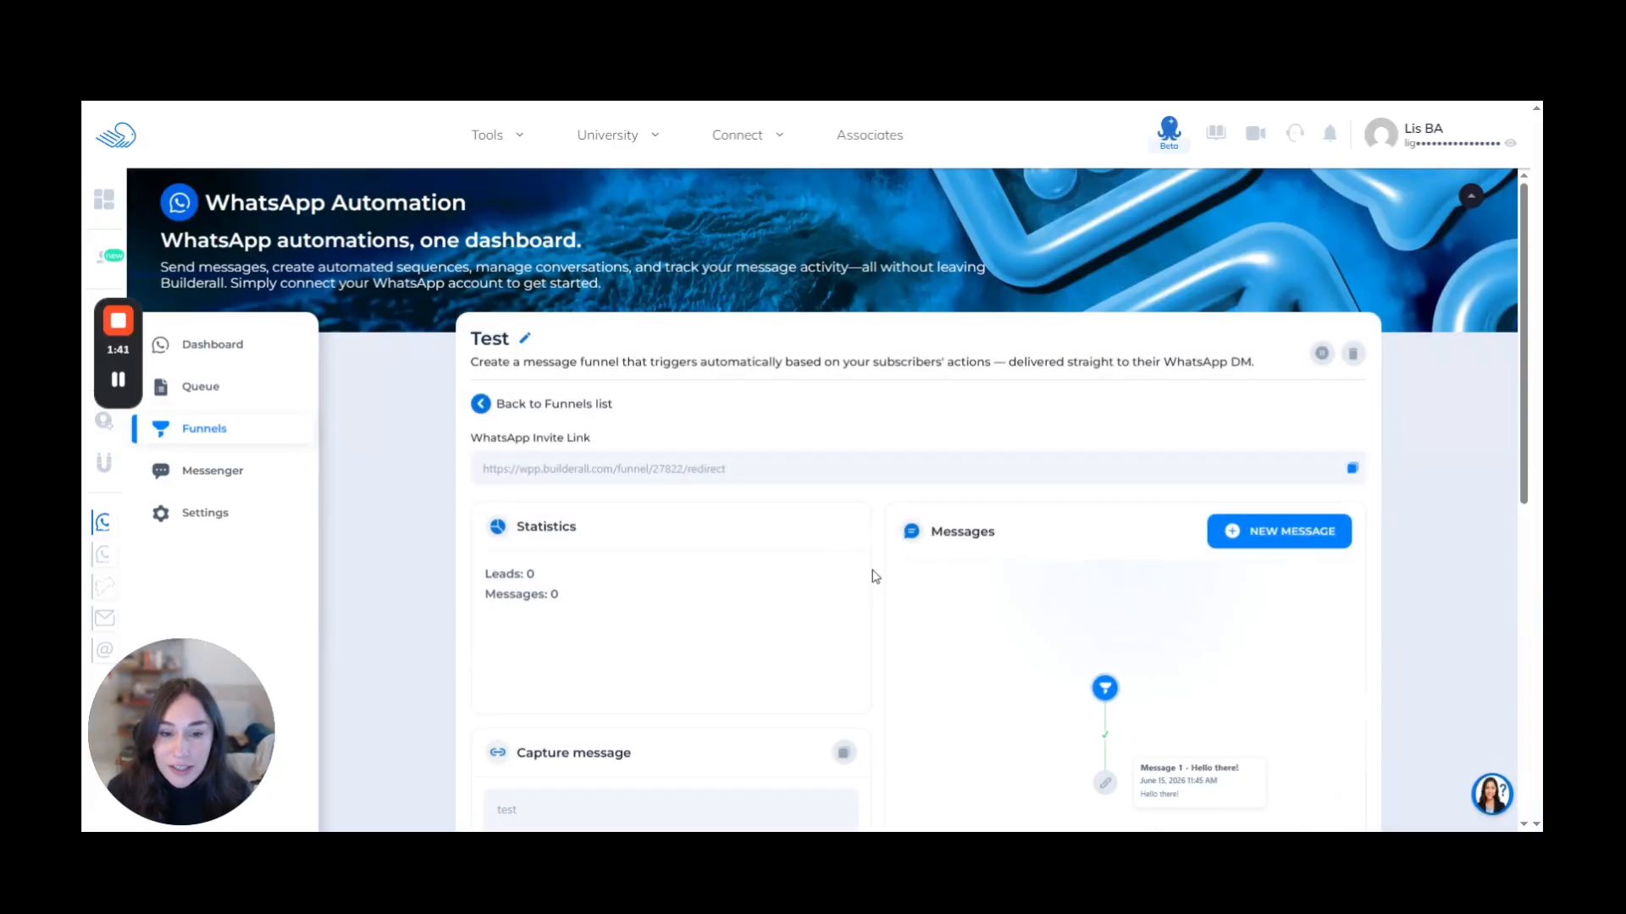
scroll(871, 500, down, 2)
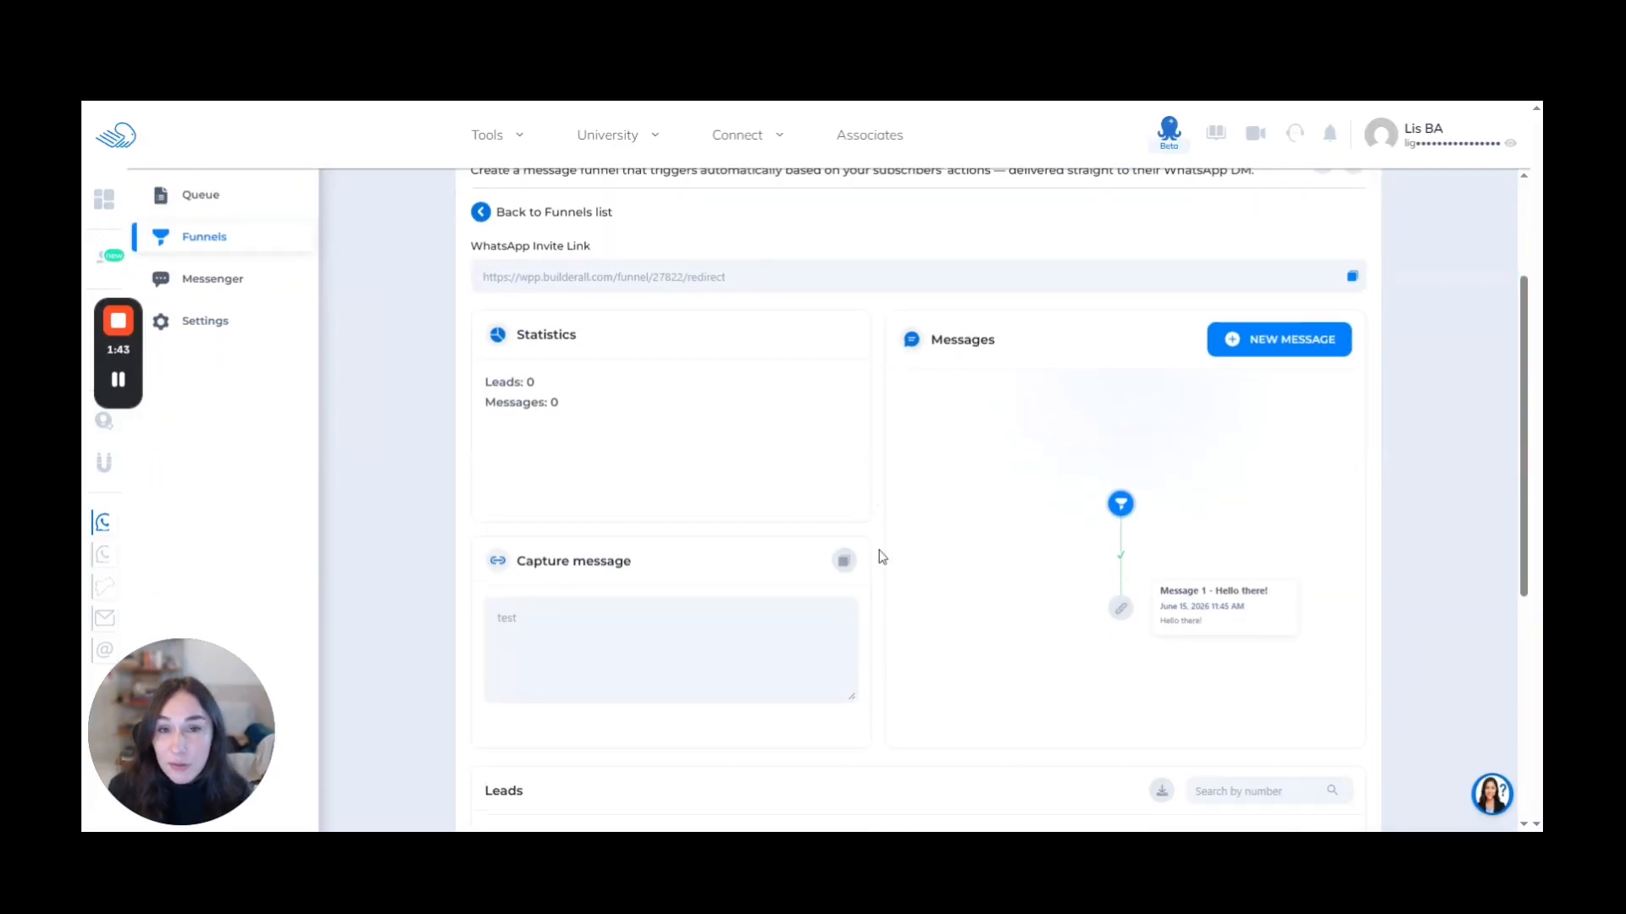
scroll(878, 556, up, 2)
click(525, 339)
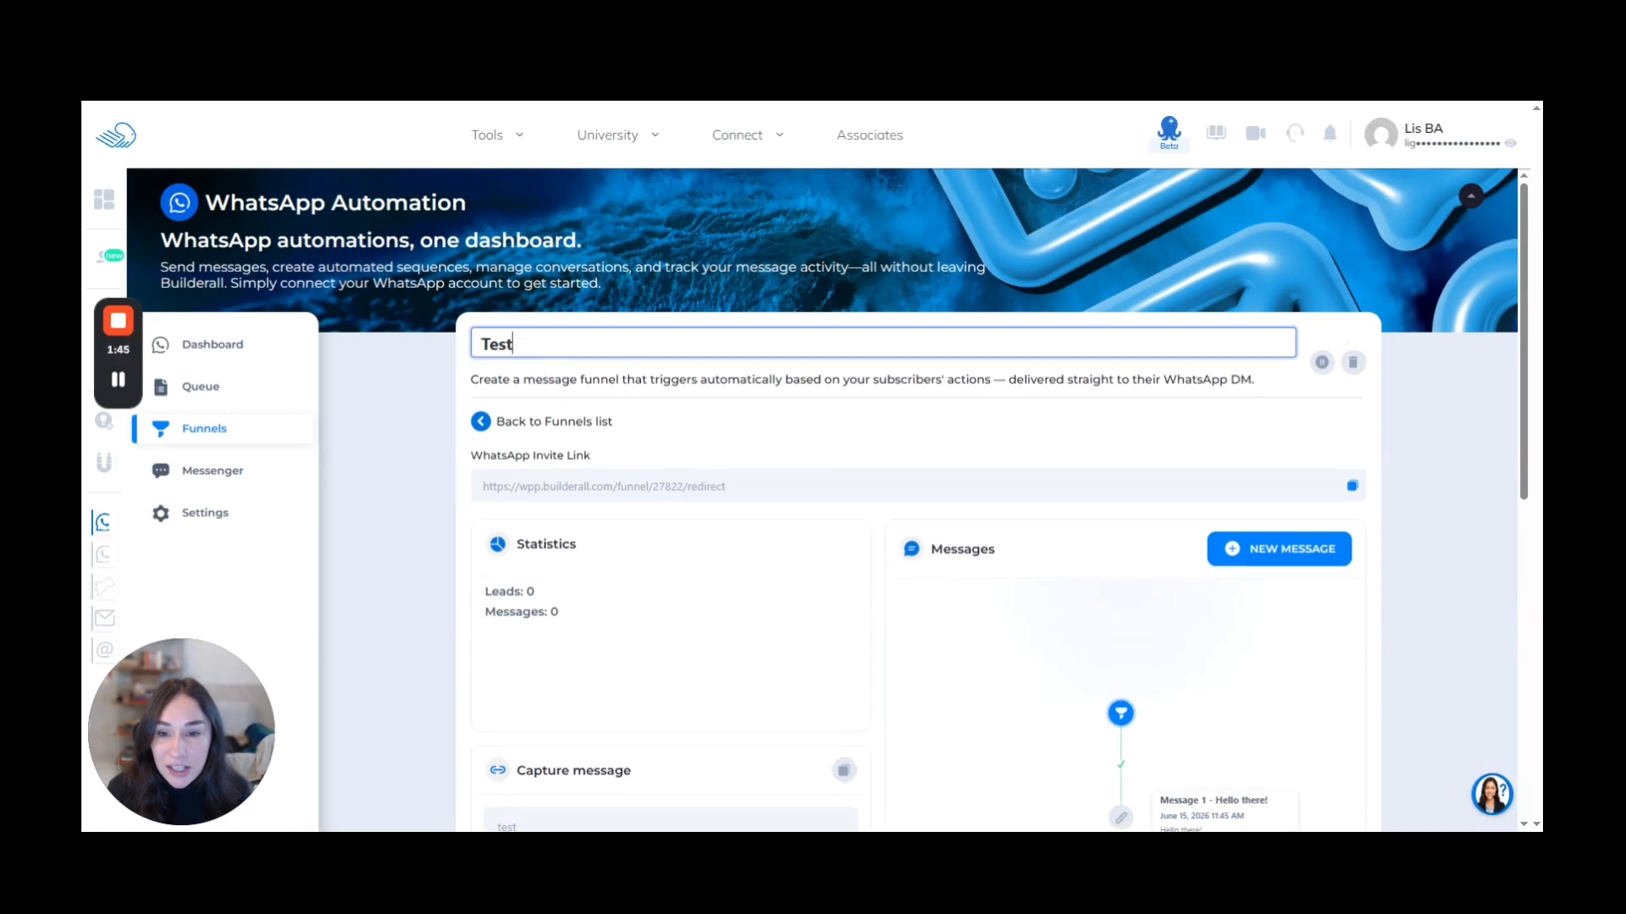
click(694, 407)
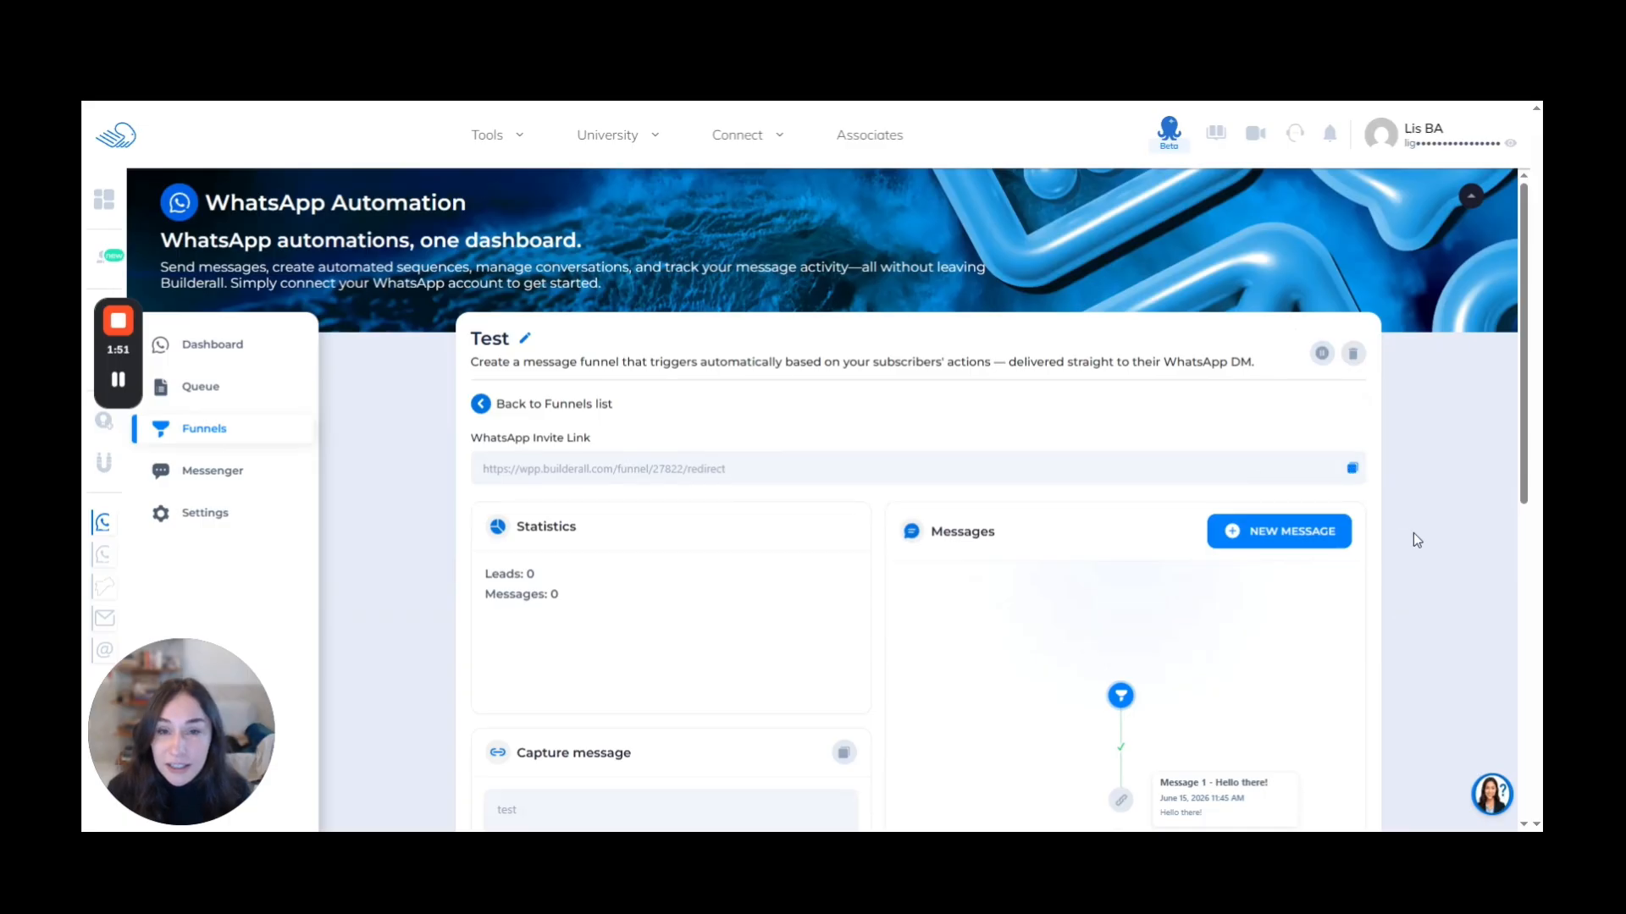
- Open Message 1 in the Test funnel's message flow, inspect its condition, waiting time and content, and cancel the edit
scroll(1405, 532, down, 3)
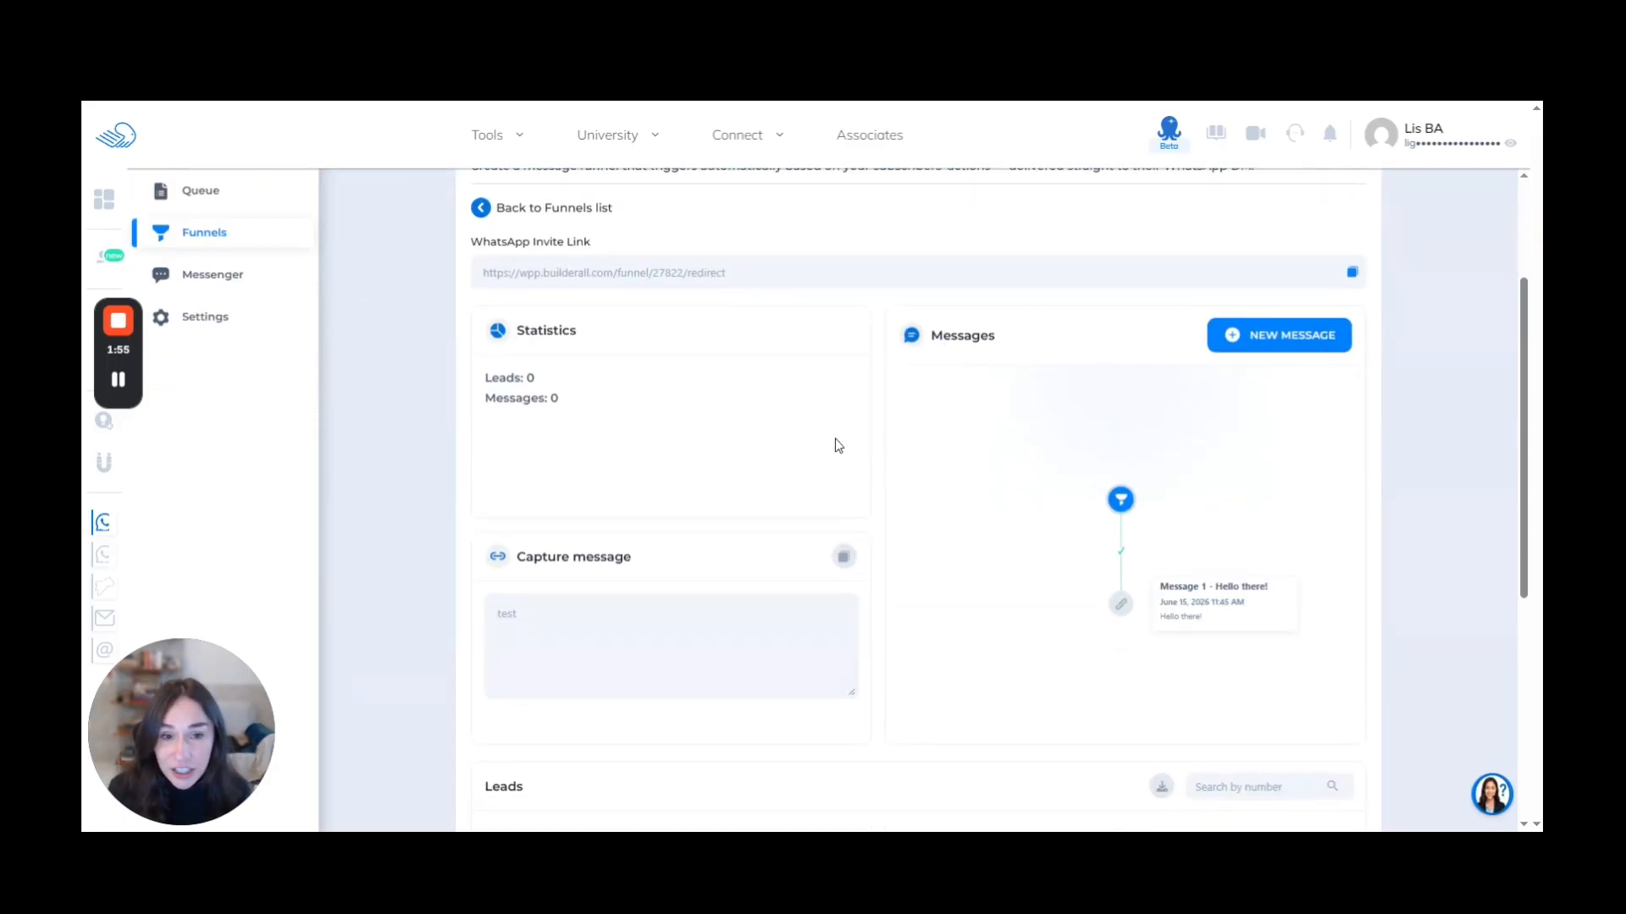
scroll(836, 443, down, 3)
scroll(1426, 508, up, 3)
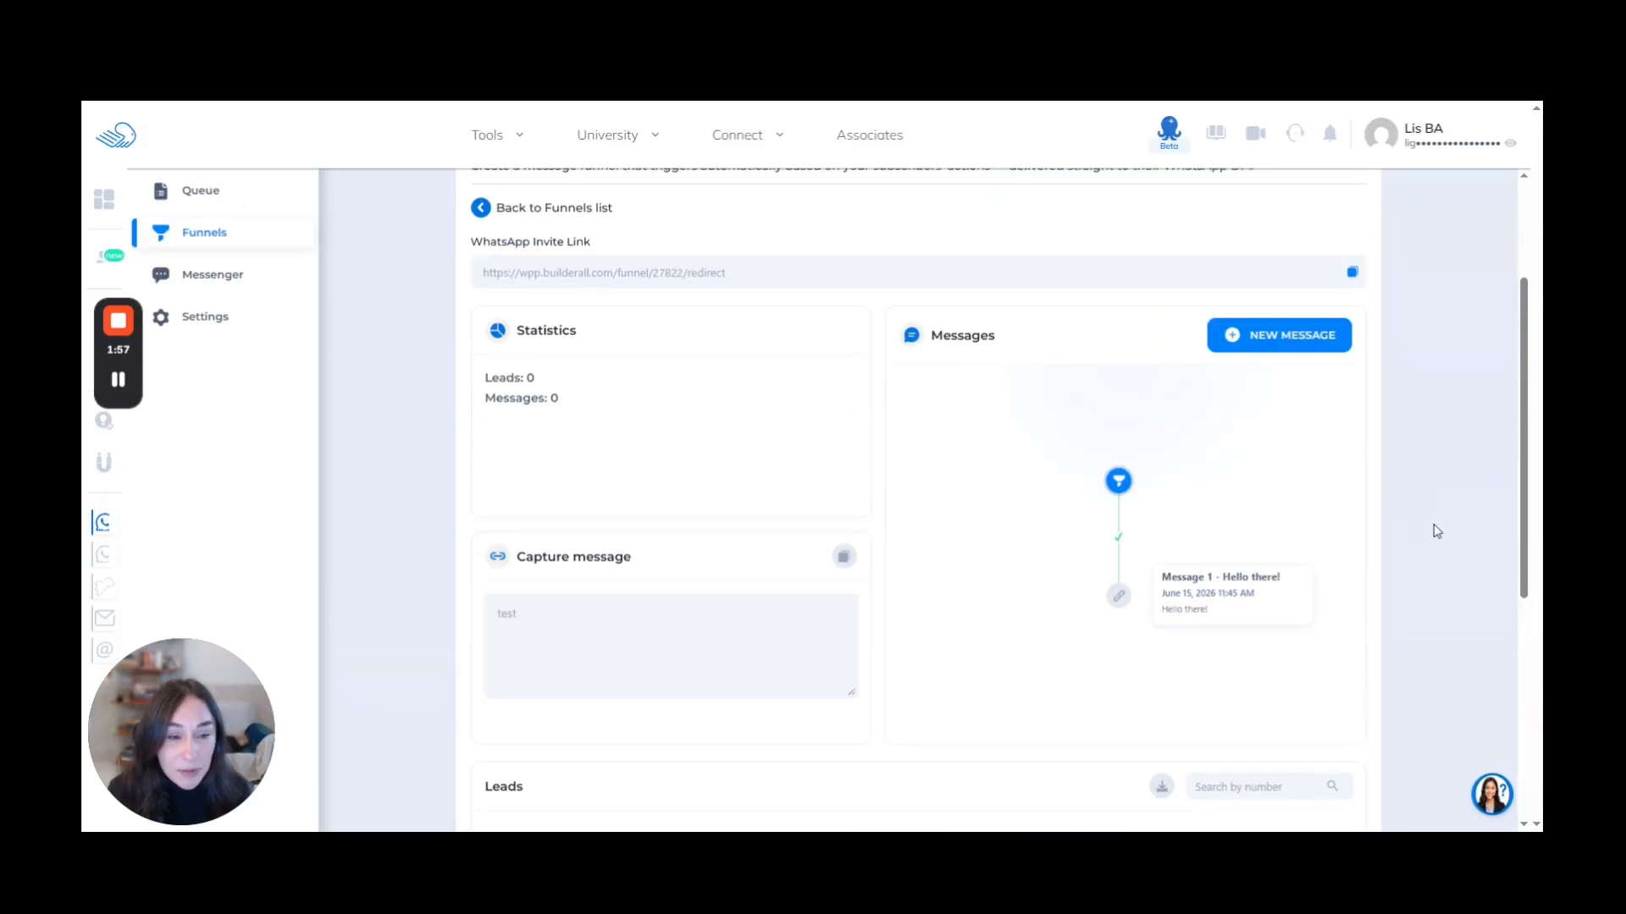
drag(1524, 502, 1524, 512)
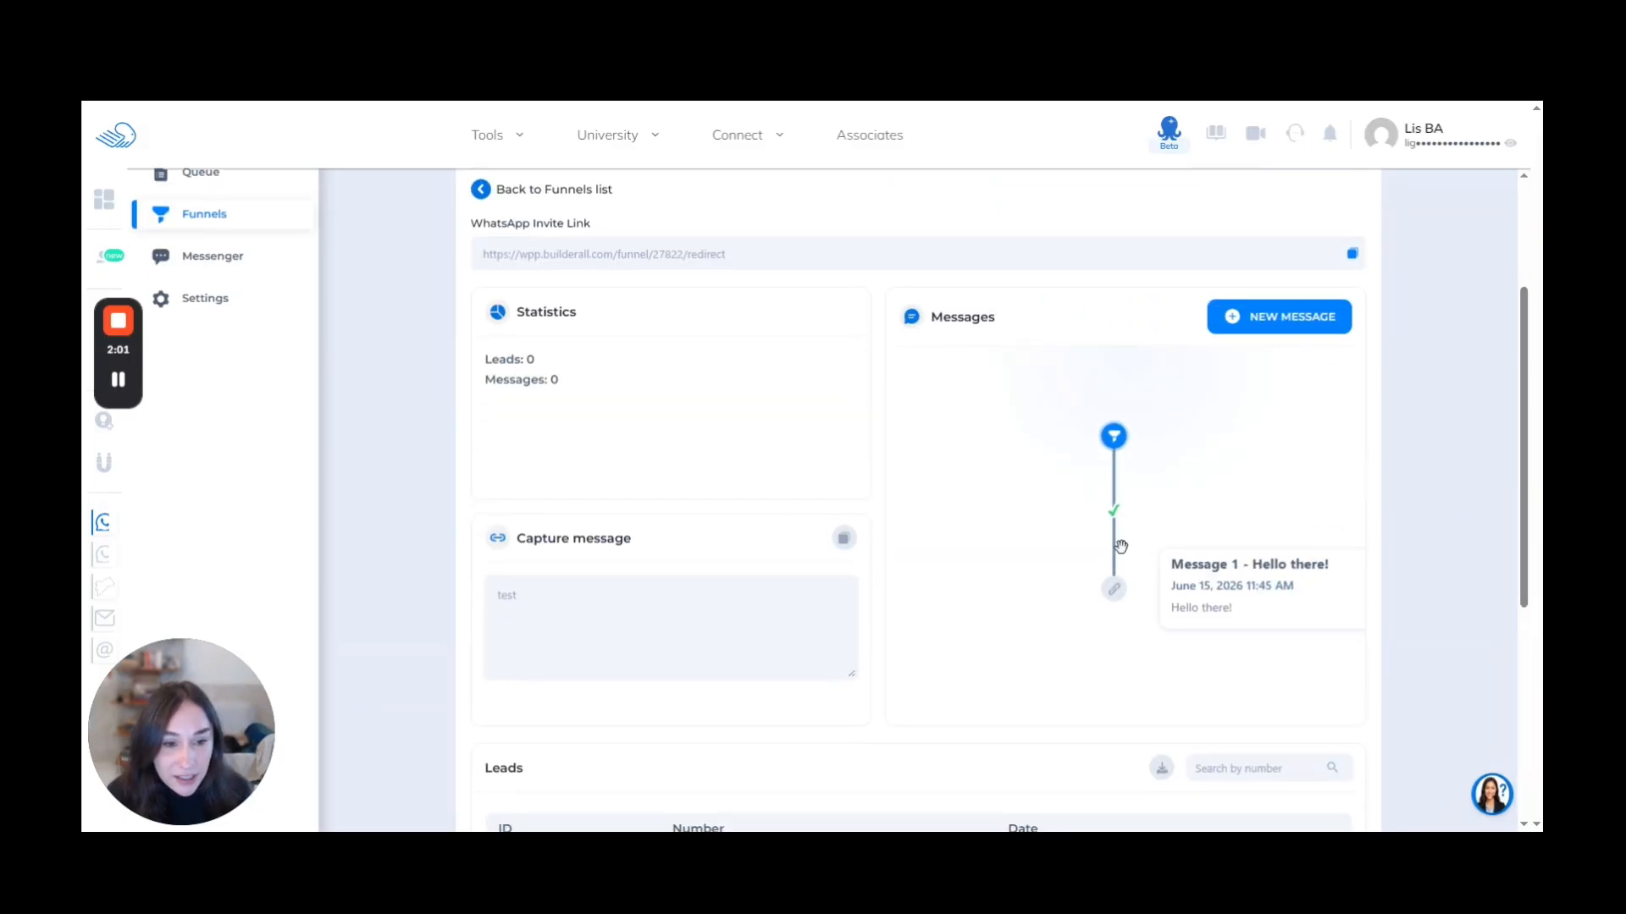
scroll(1121, 547, up, 2)
drag(1221, 513, 1137, 521)
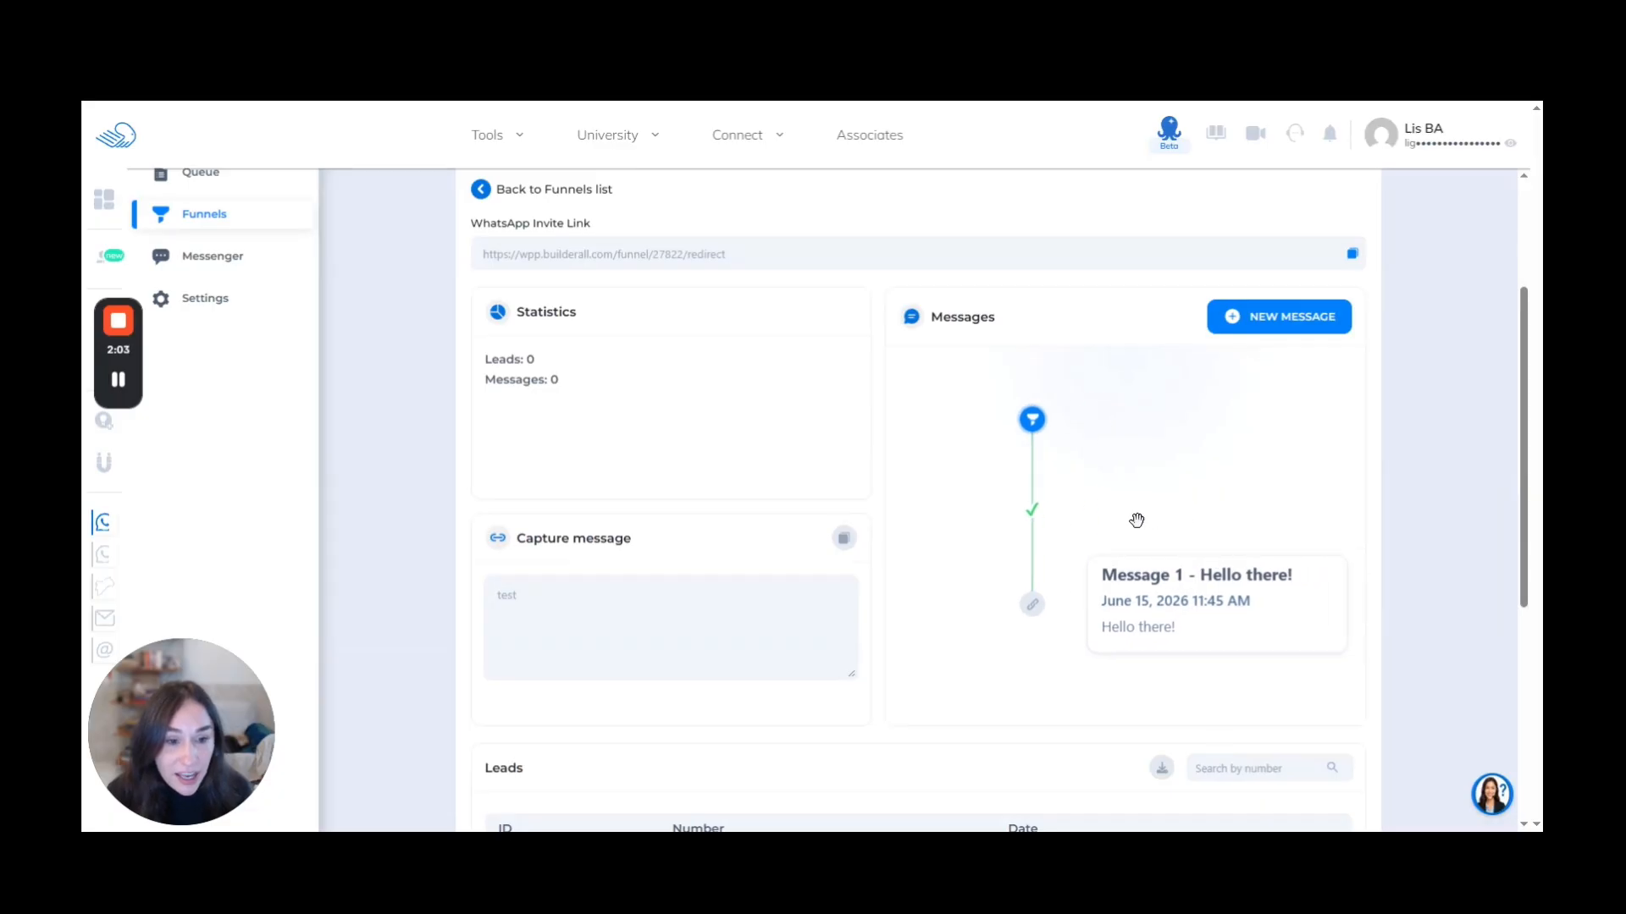
click(1198, 588)
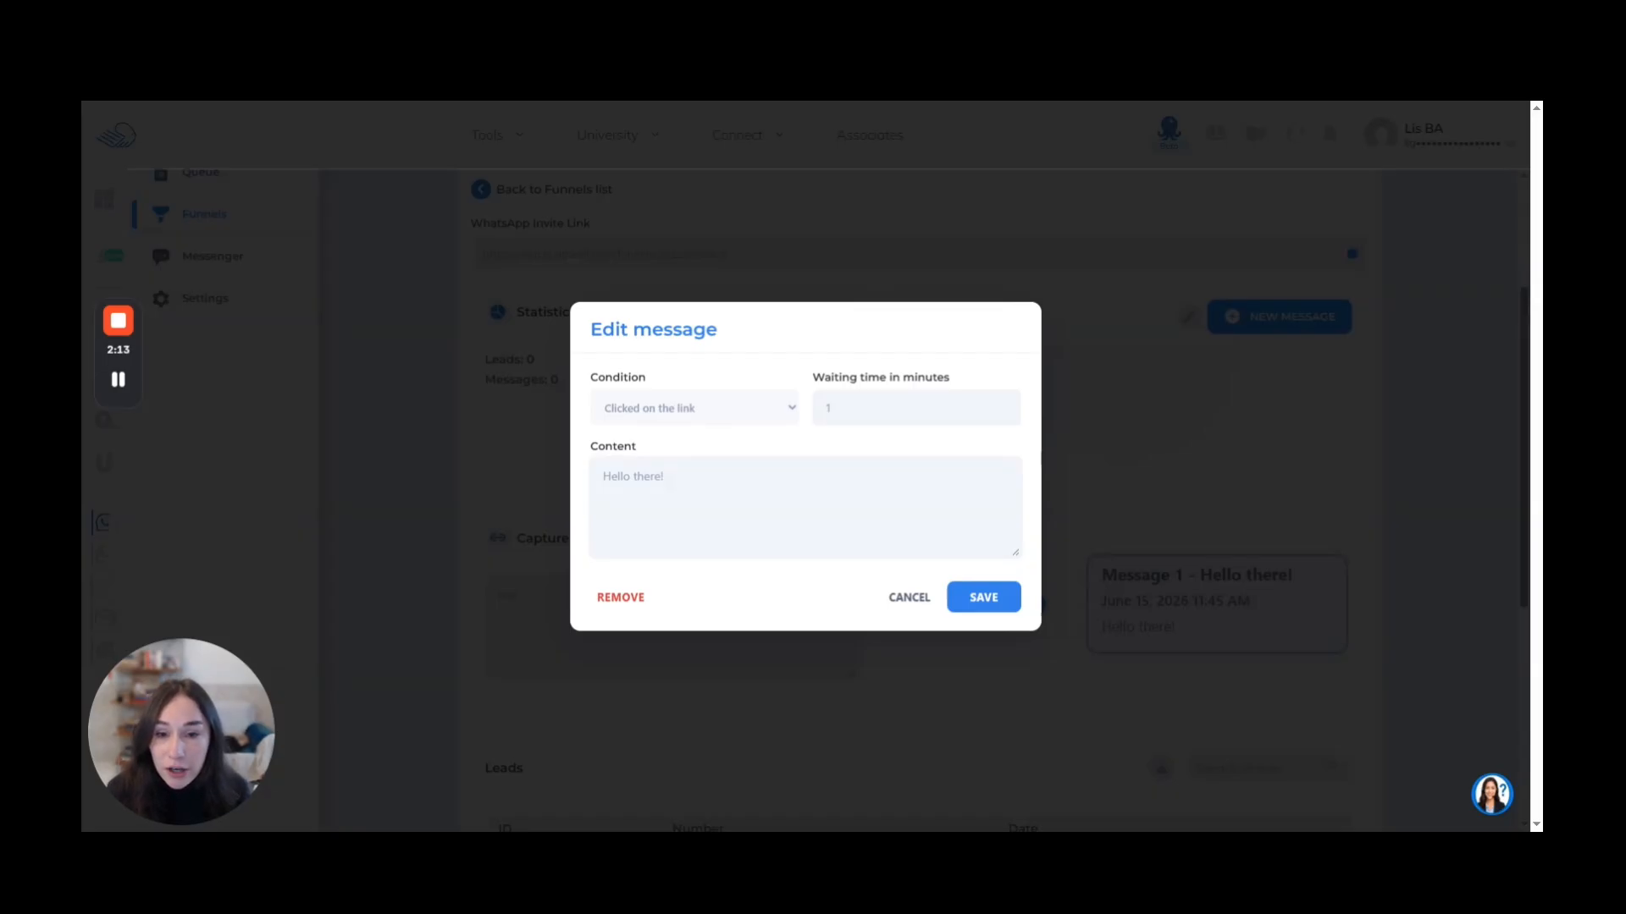
click(671, 481)
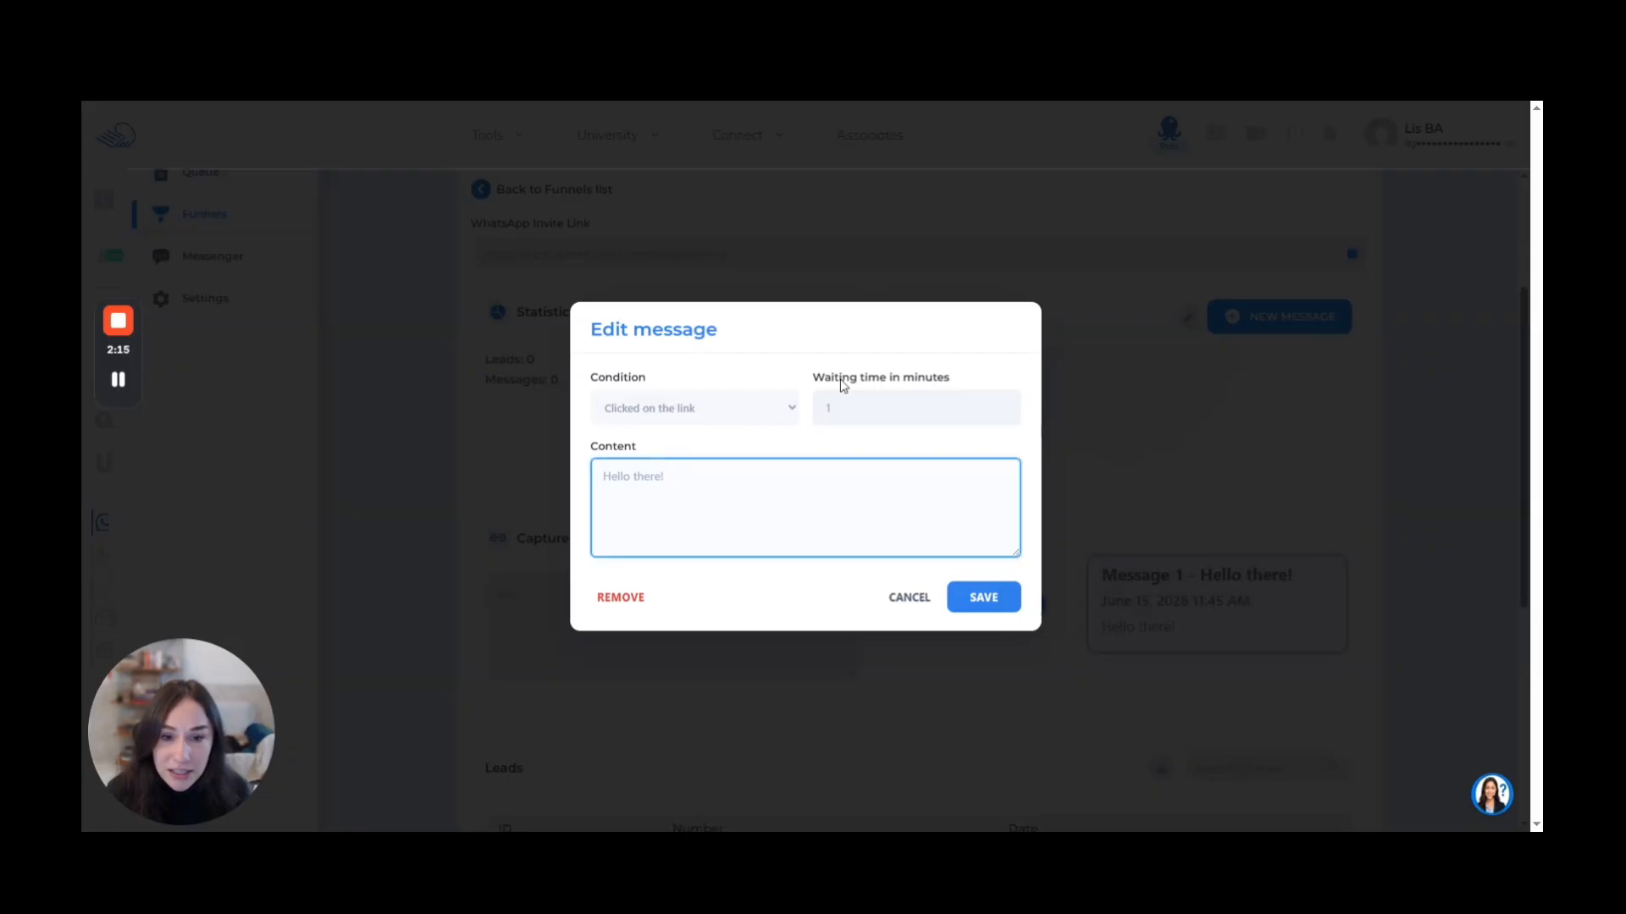
click(907, 596)
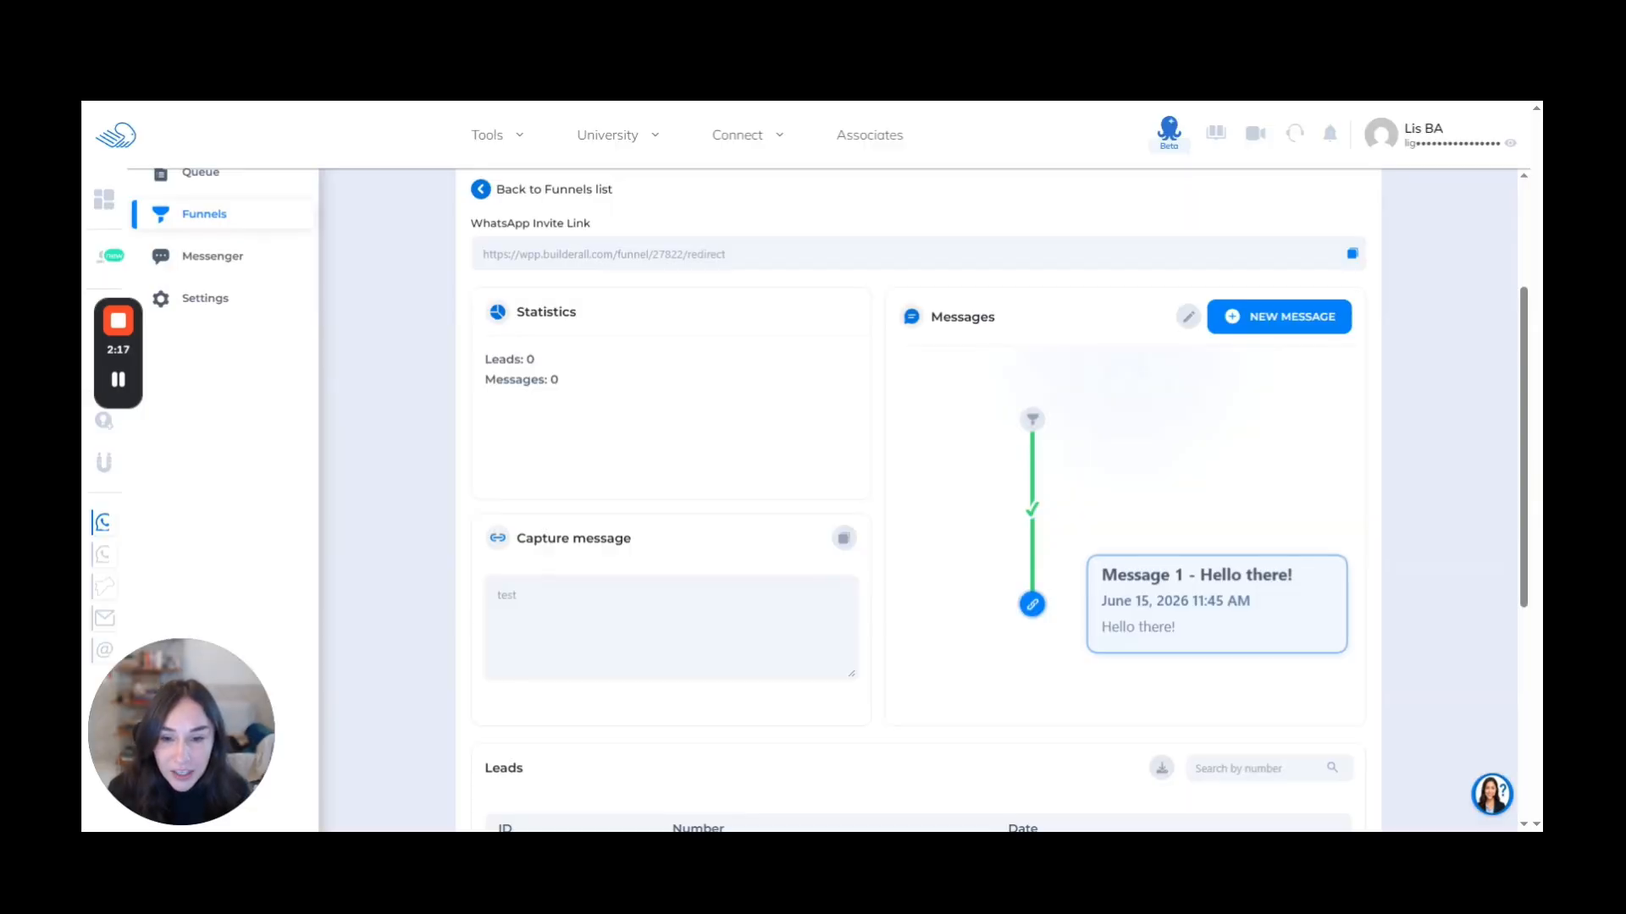
- Review the leads section of the Test funnel and return to the start of its page
scroll(908, 597, down, 2)
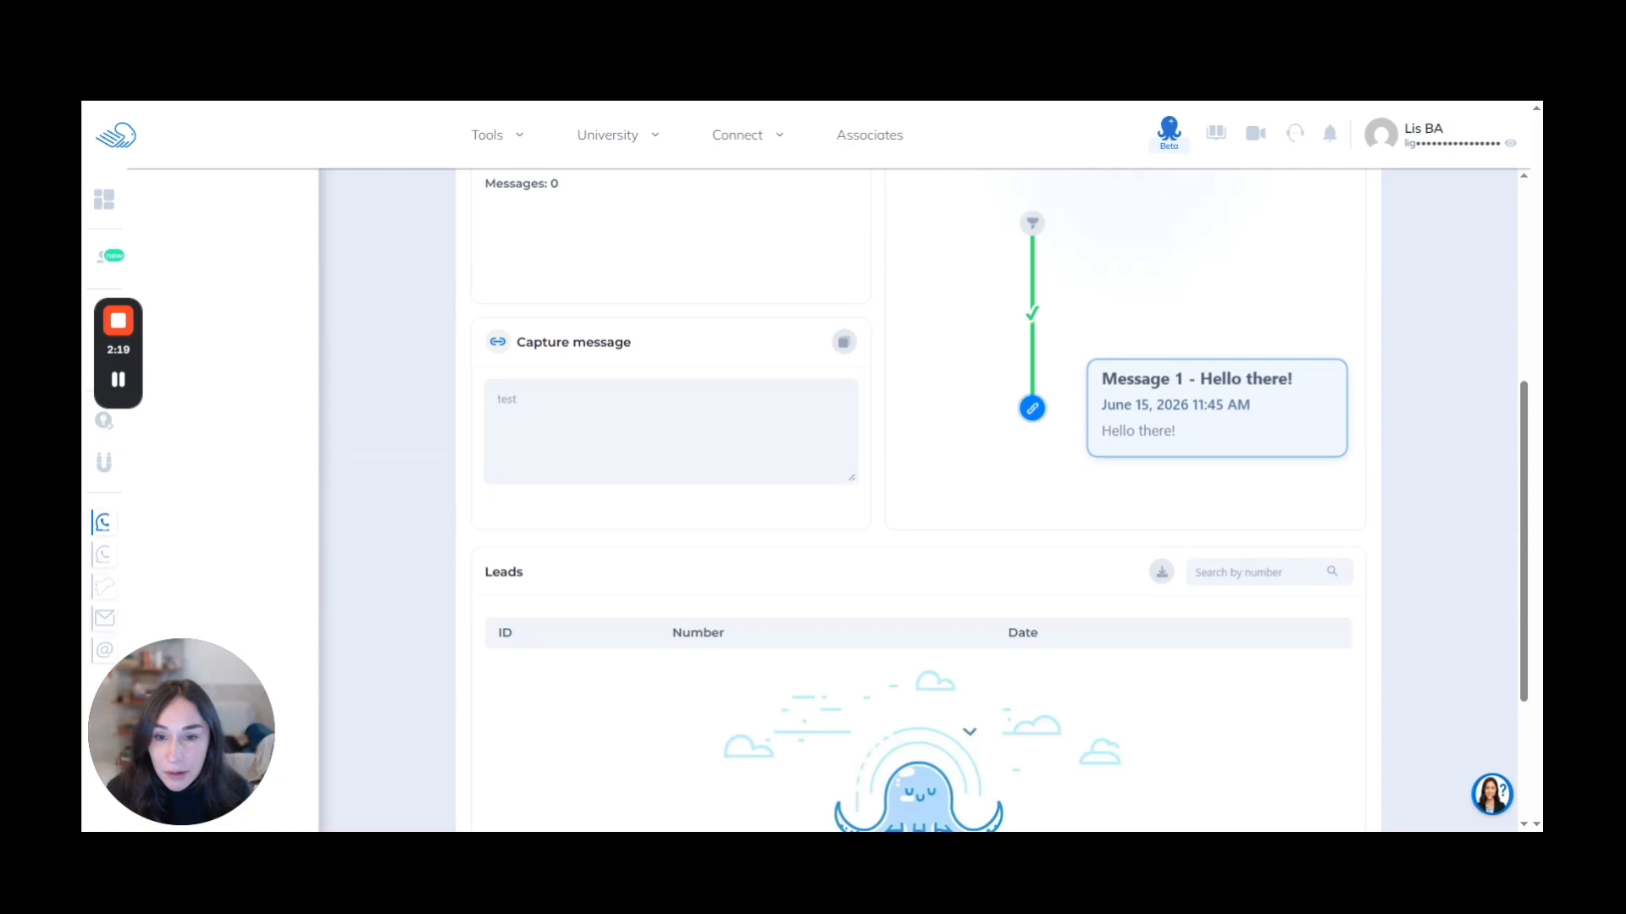
scroll(728, 587, down, 2)
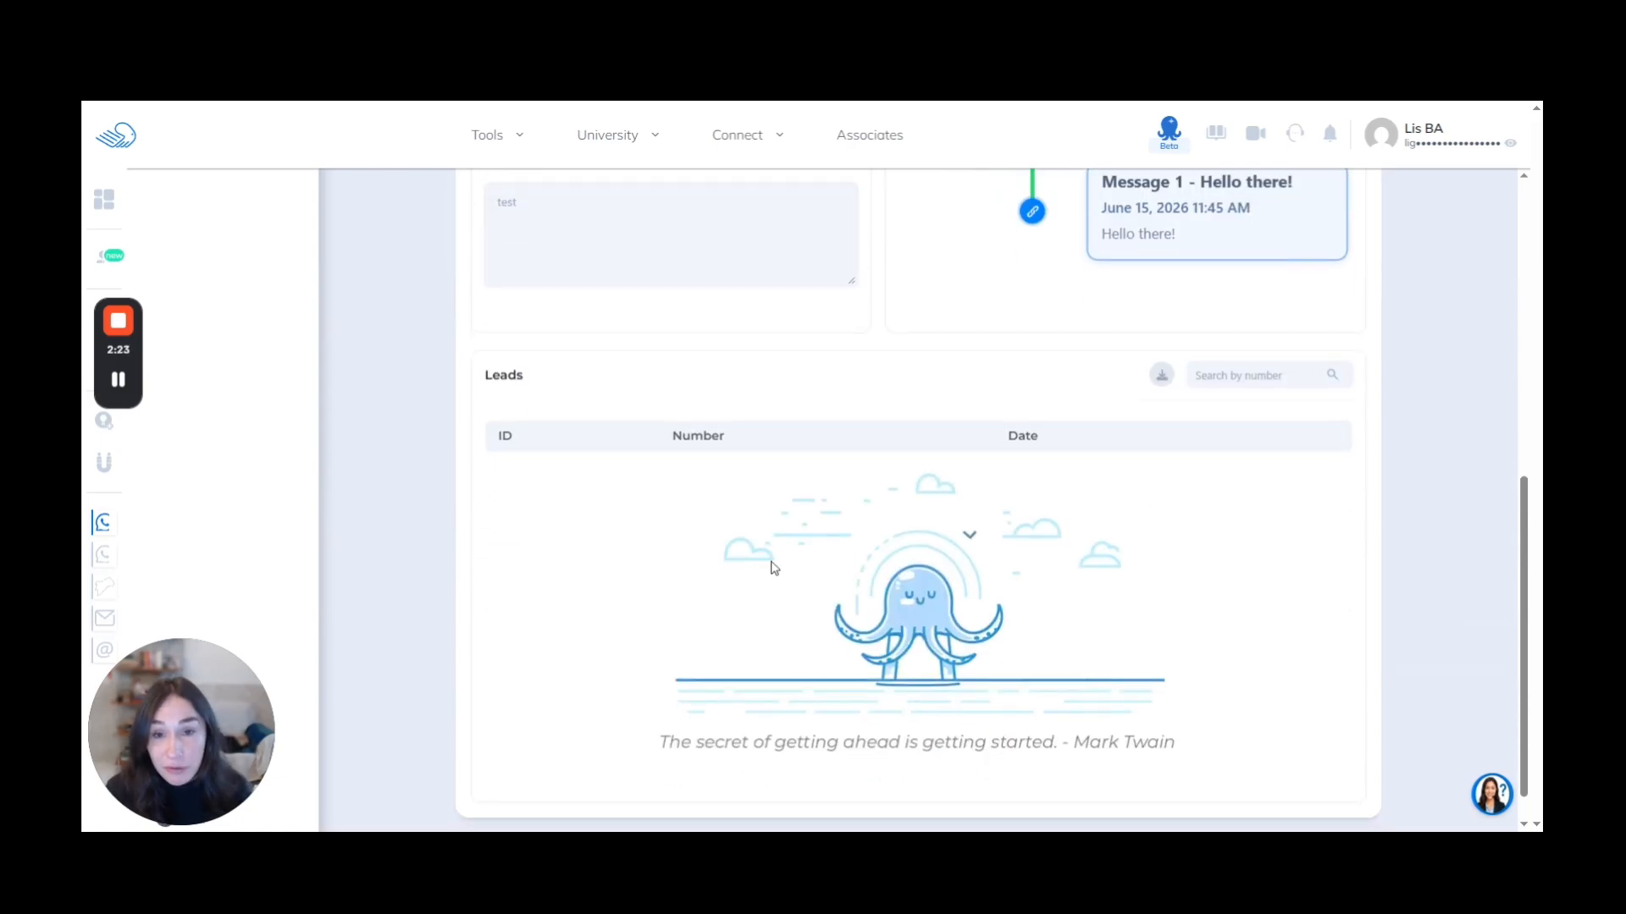
scroll(712, 610, up, 3)
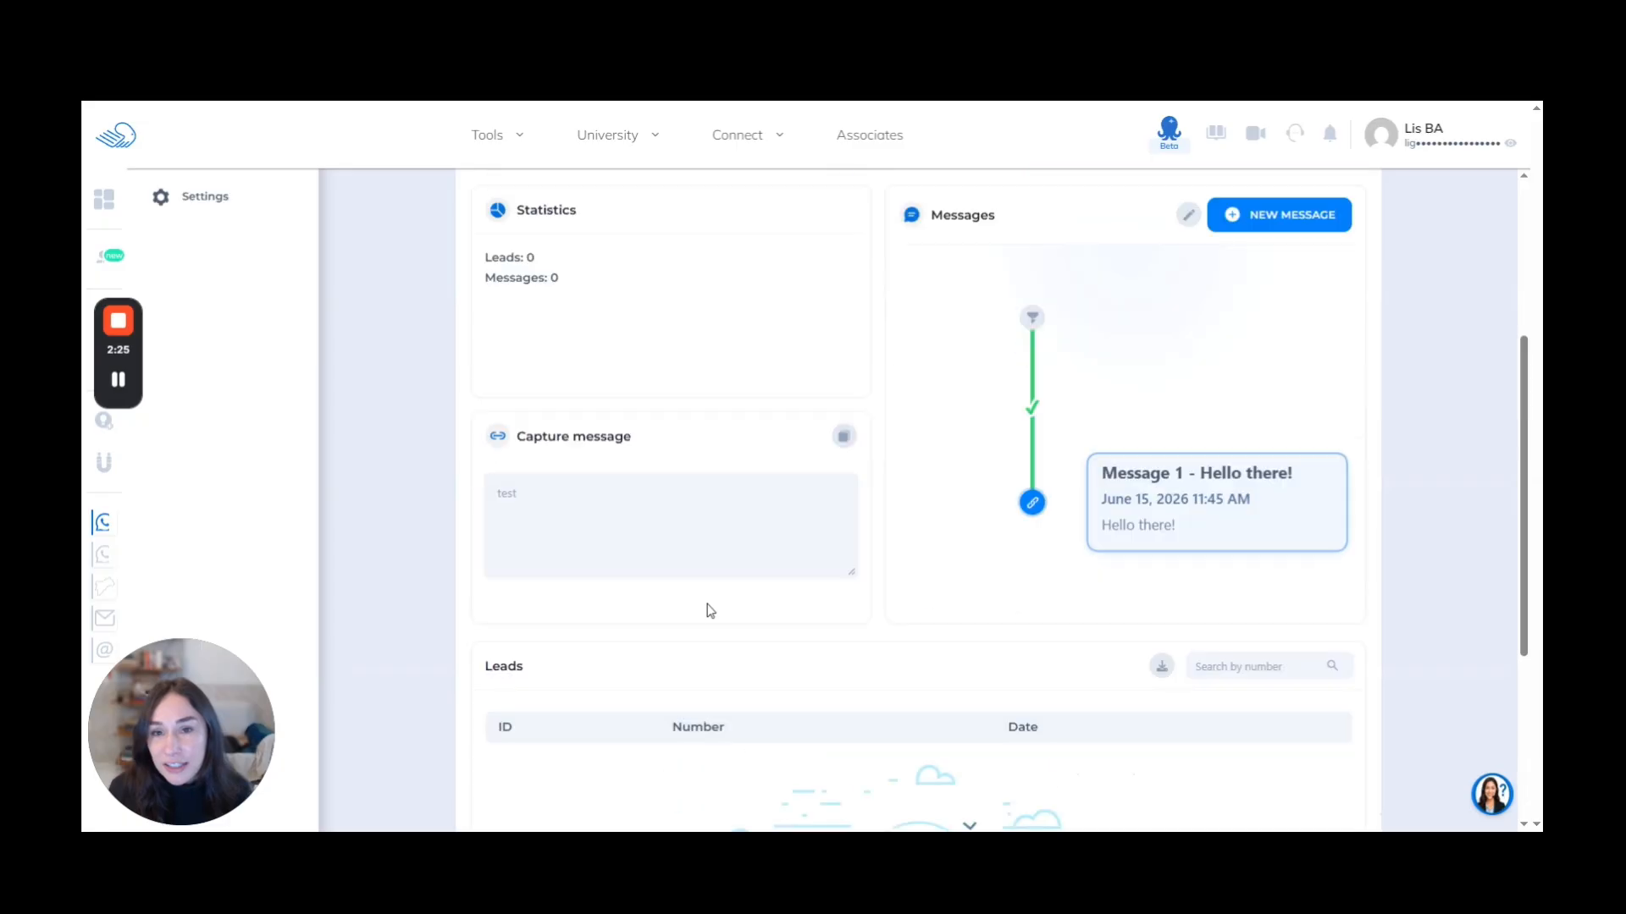
scroll(710, 610, up, 4)
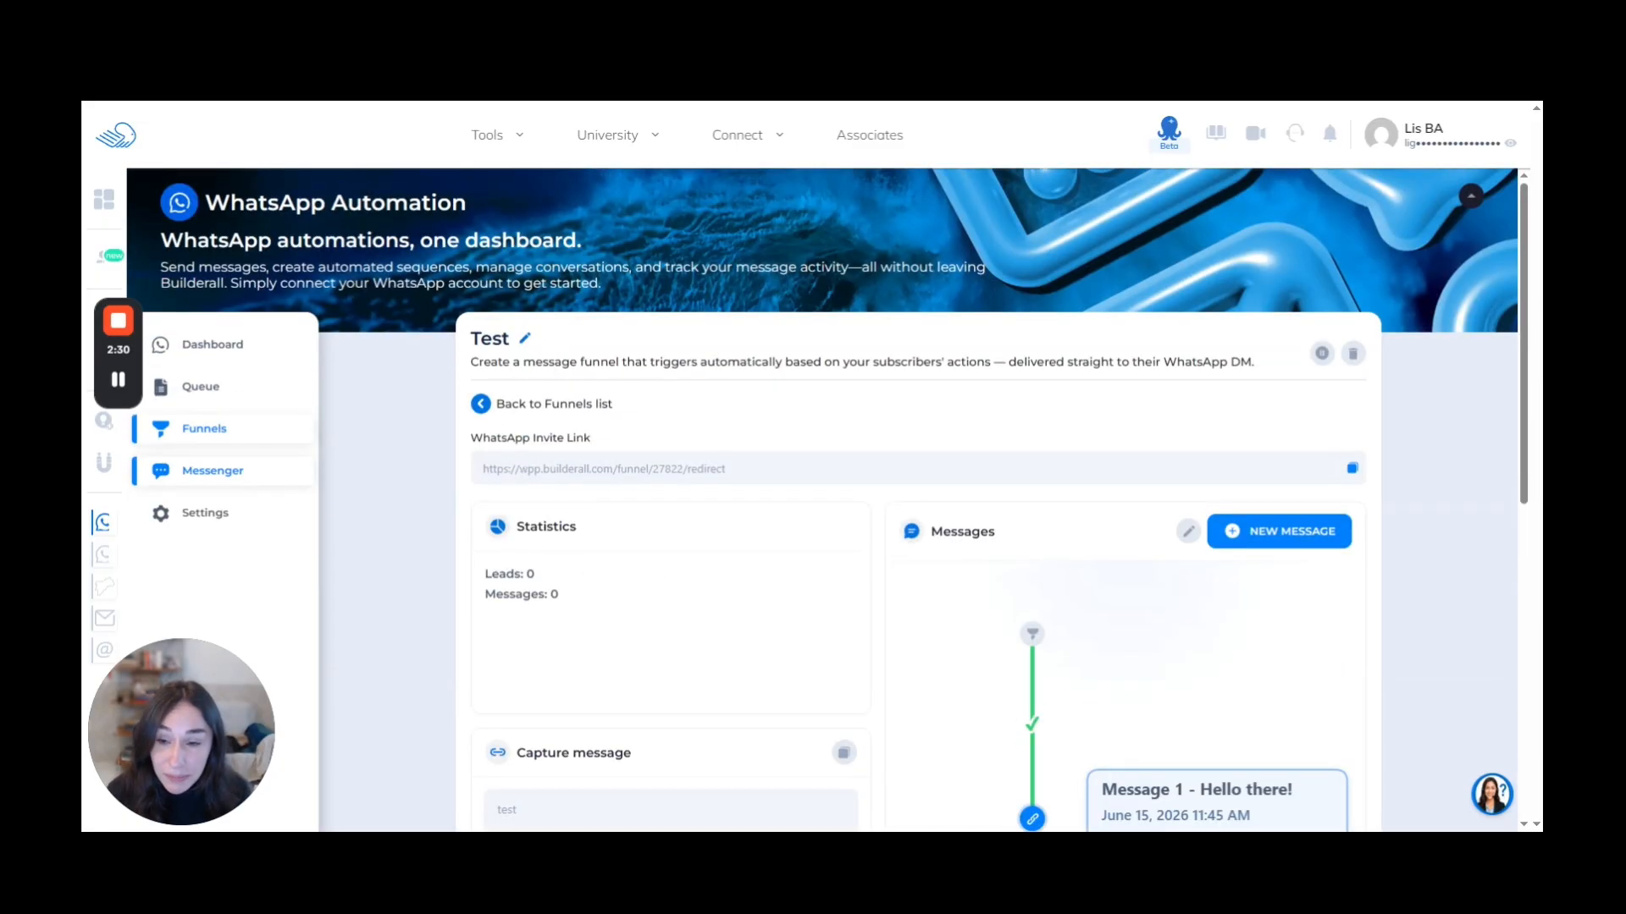
- Open WhatsApp Messenger and import the recipients and their parameters from a CSV file
click(259, 467)
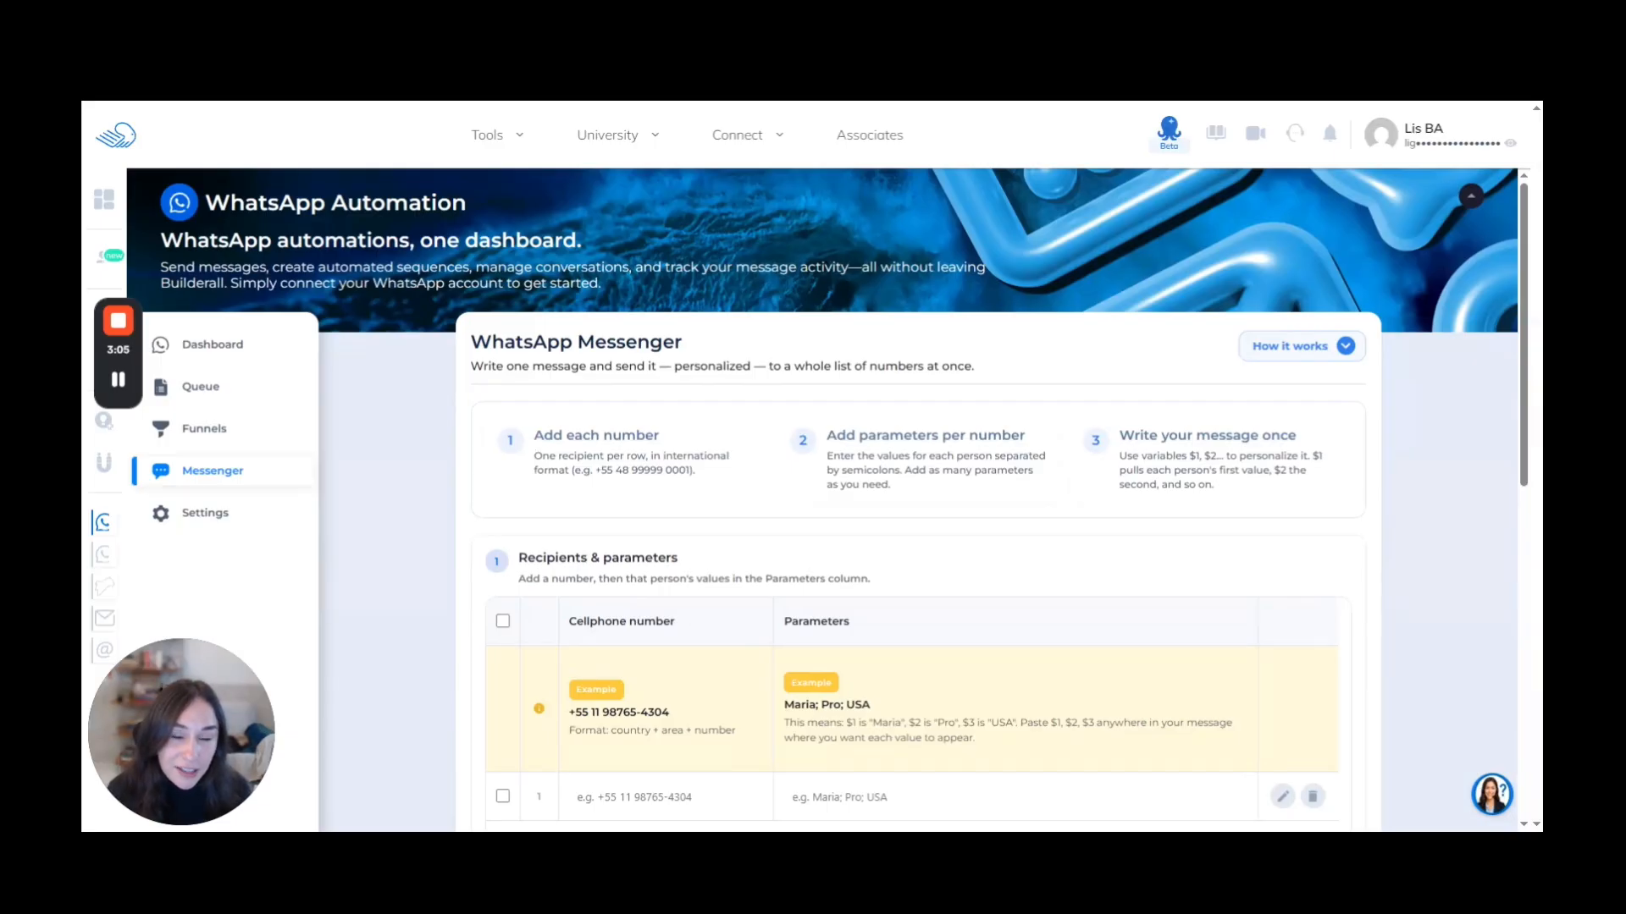
scroll(973, 495, down, 3)
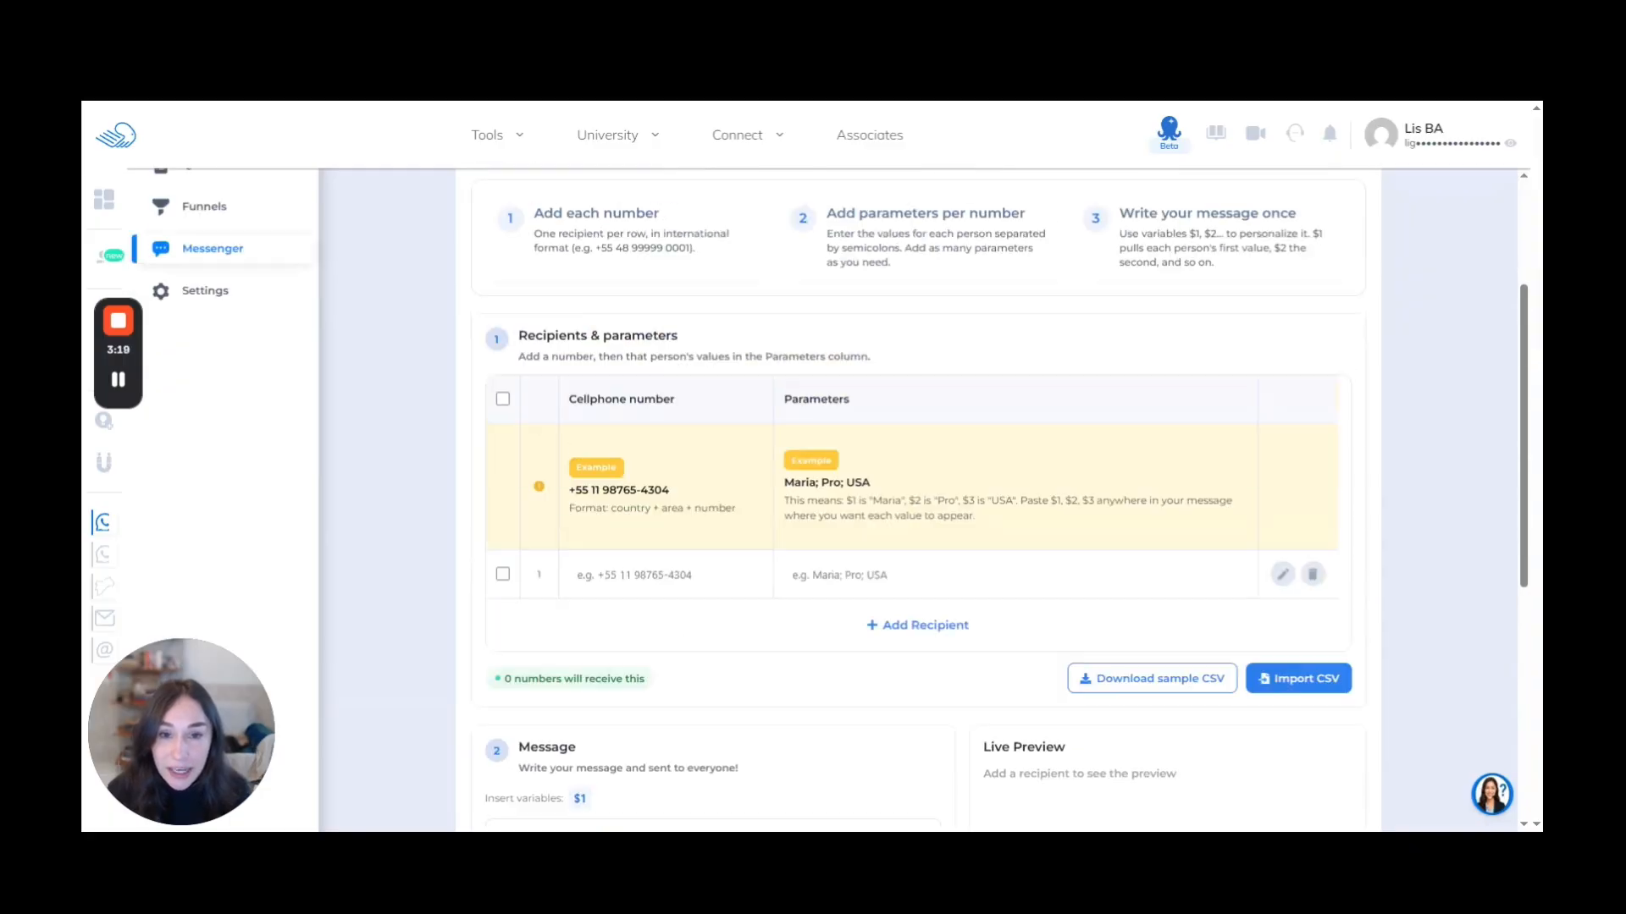
scroll(830, 657, down, 2)
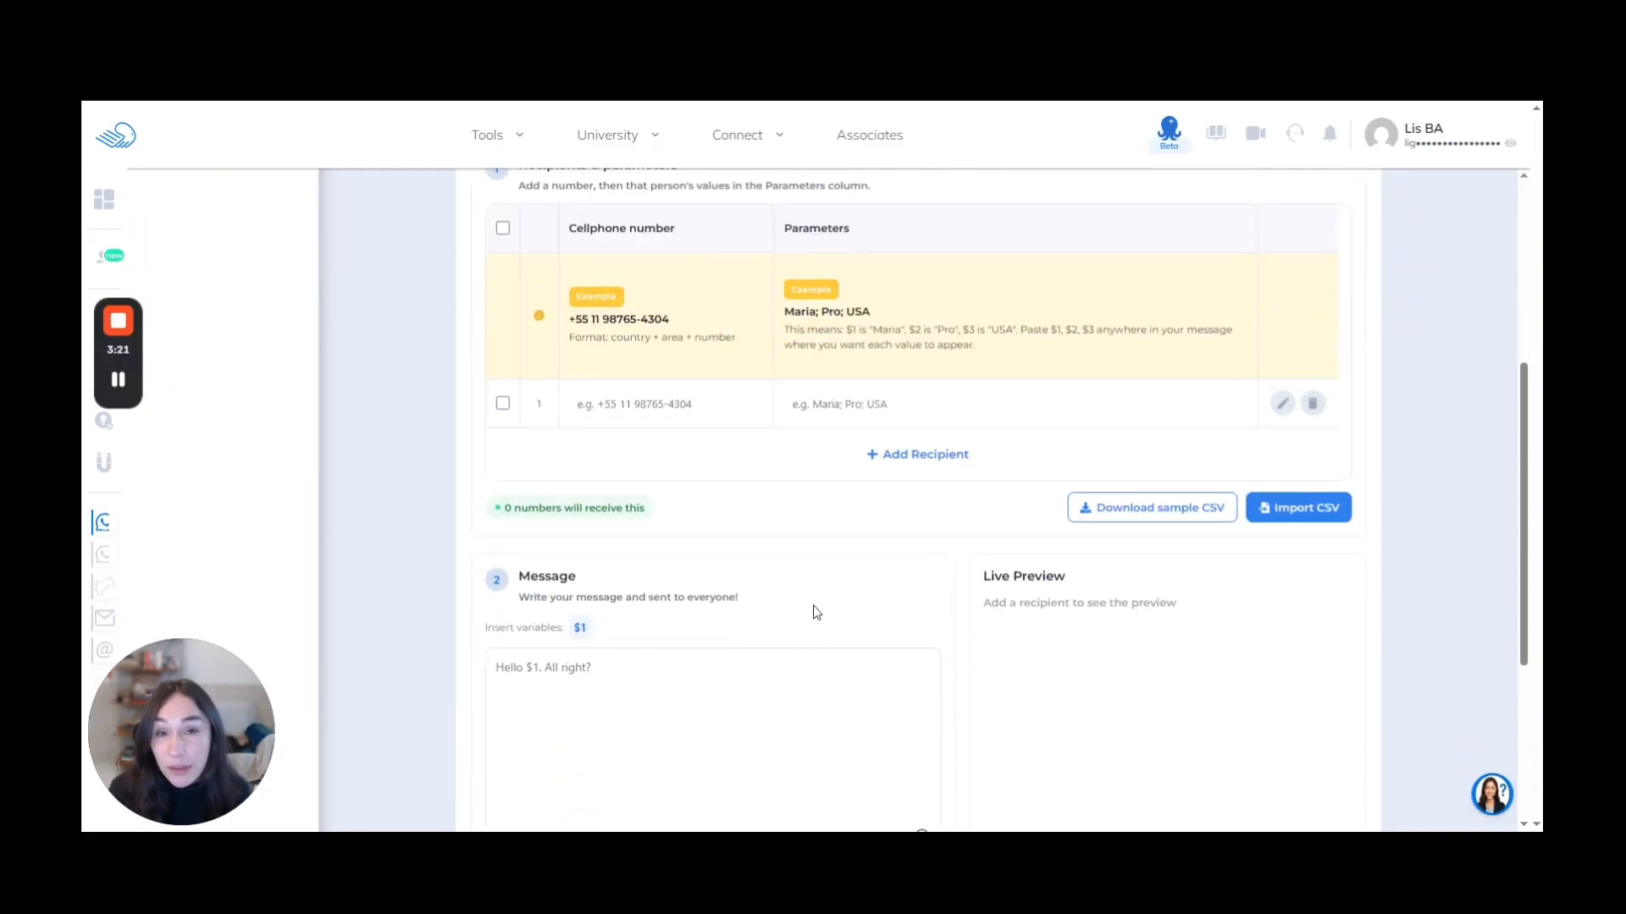
scroll(814, 586, up, 2)
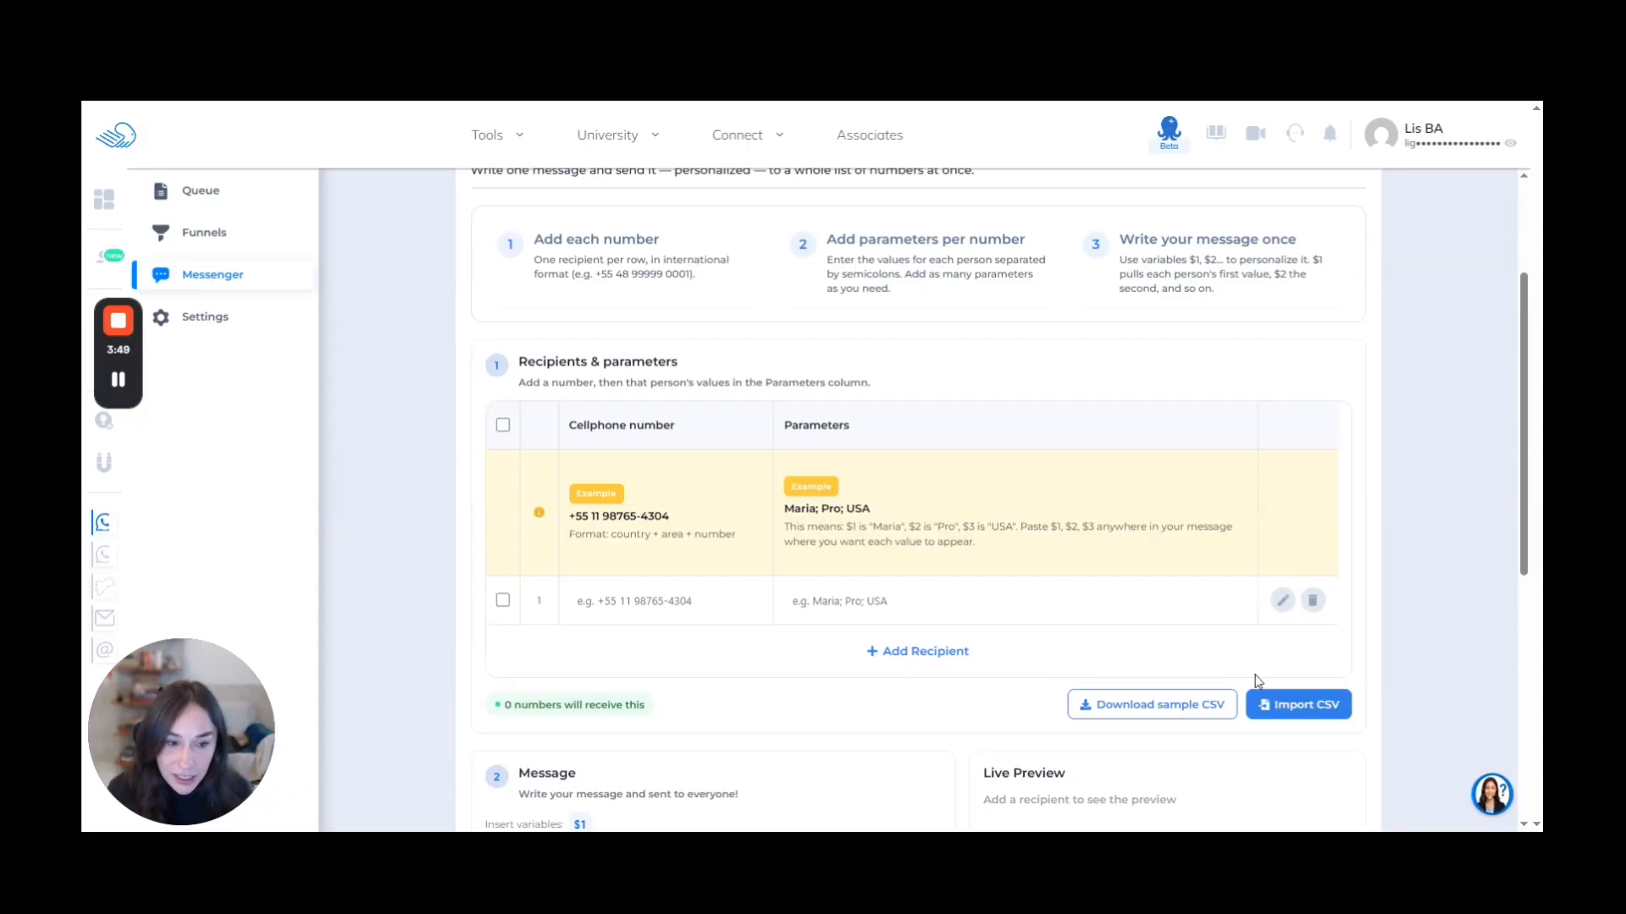
click(1295, 715)
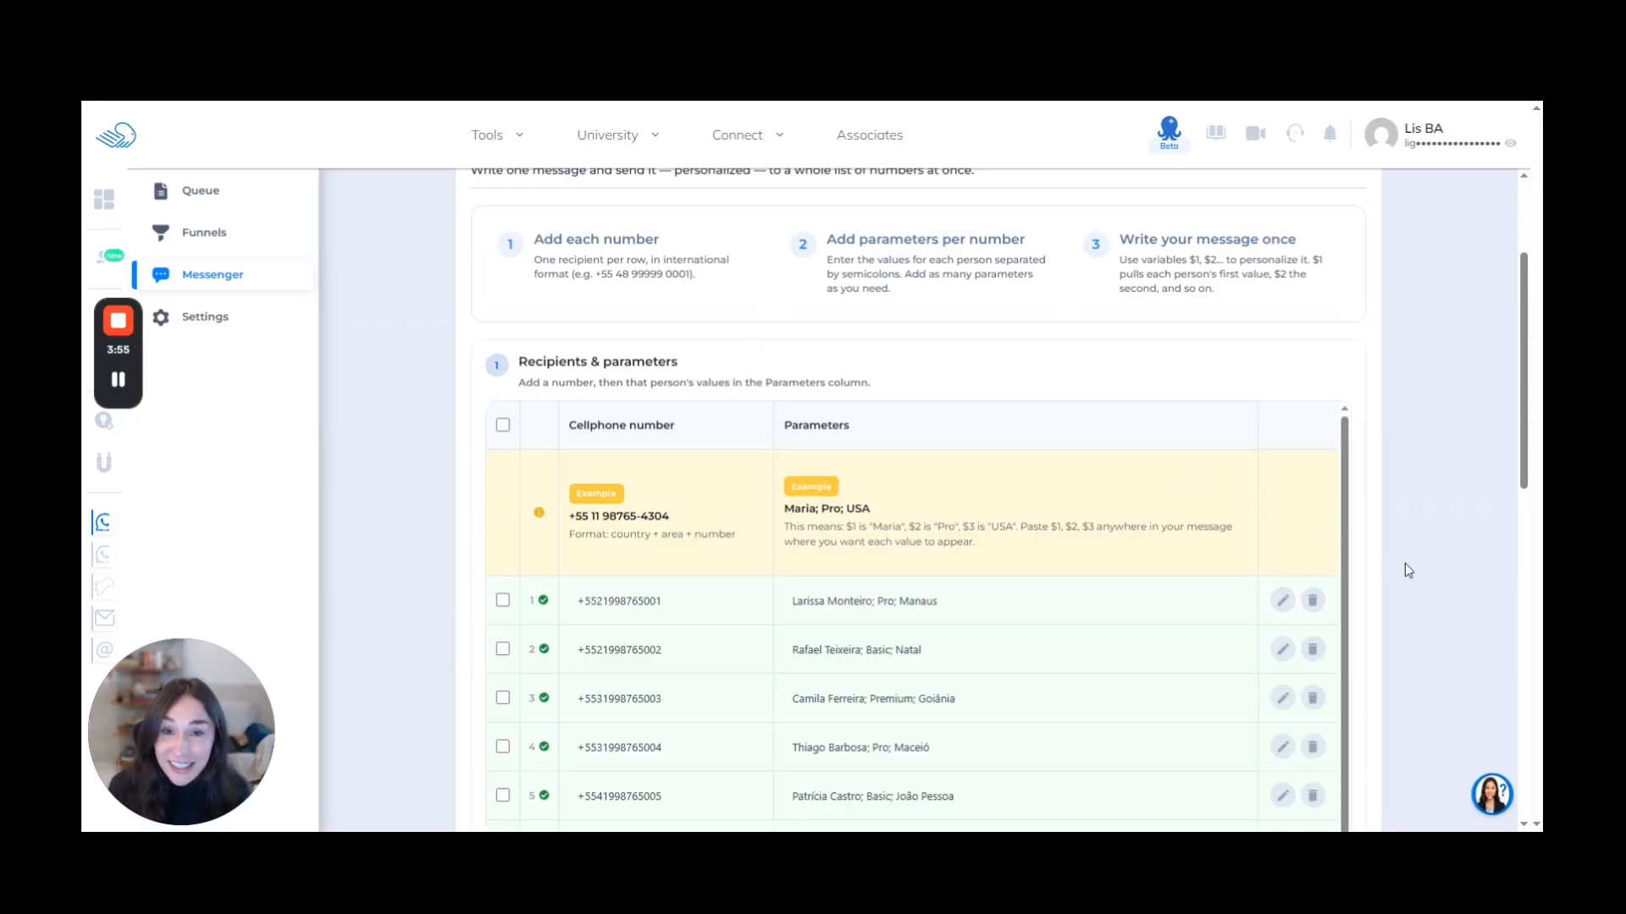
- Look over the imported recipients and begin the Messenger message with "Hello" followed by the $1 variable
scroll(1408, 567, down, 2)
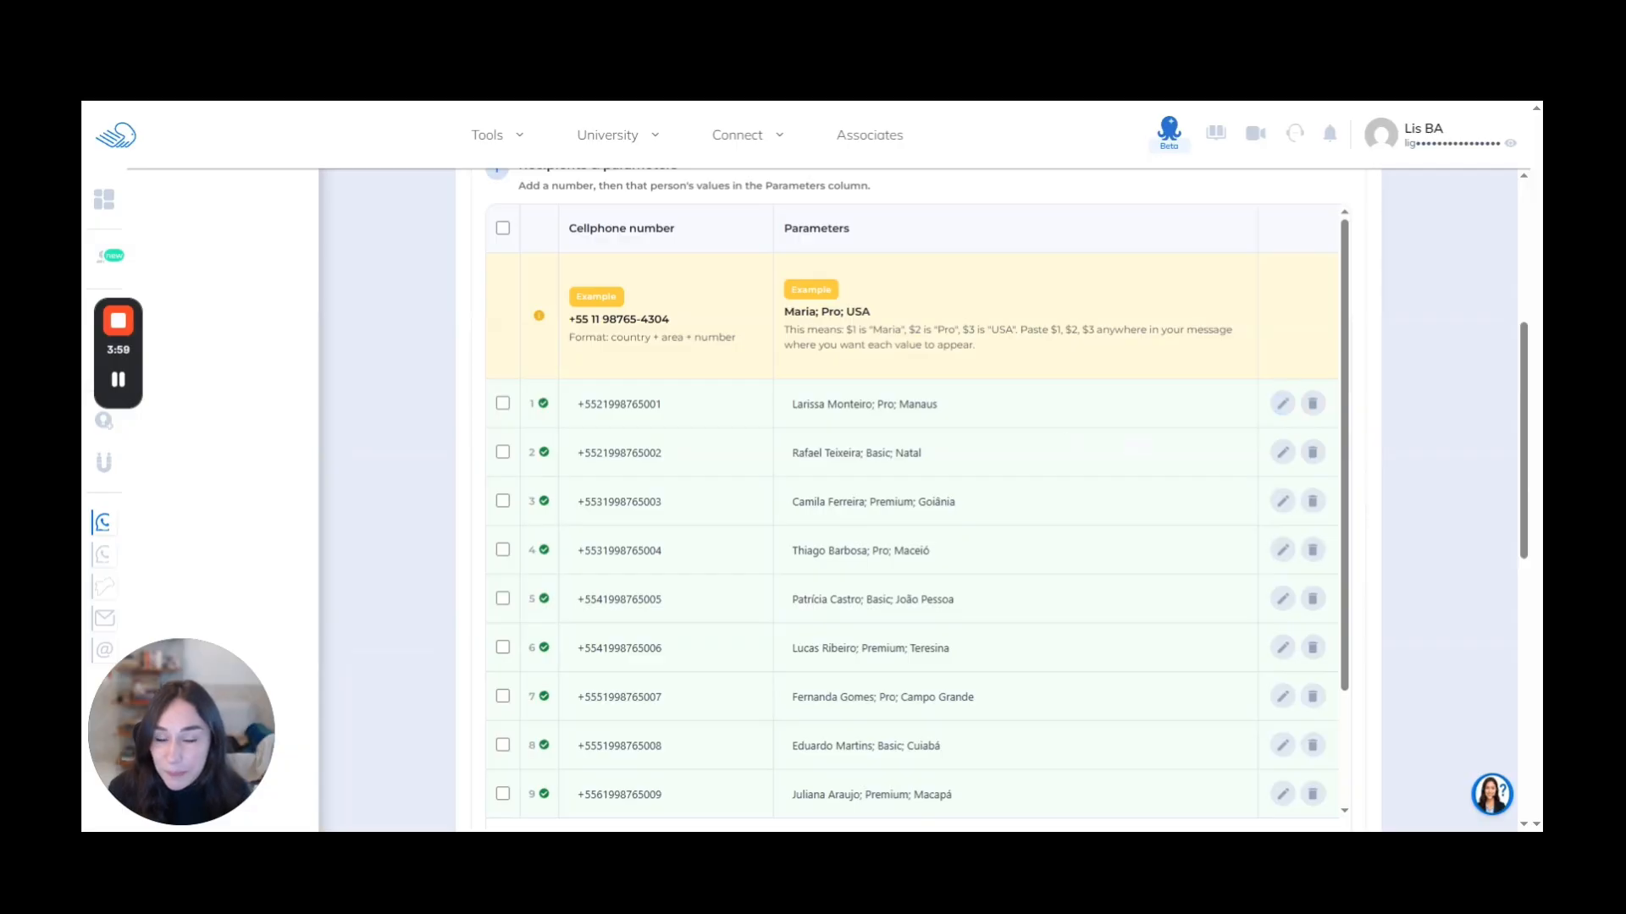
scroll(1411, 573, down, 4)
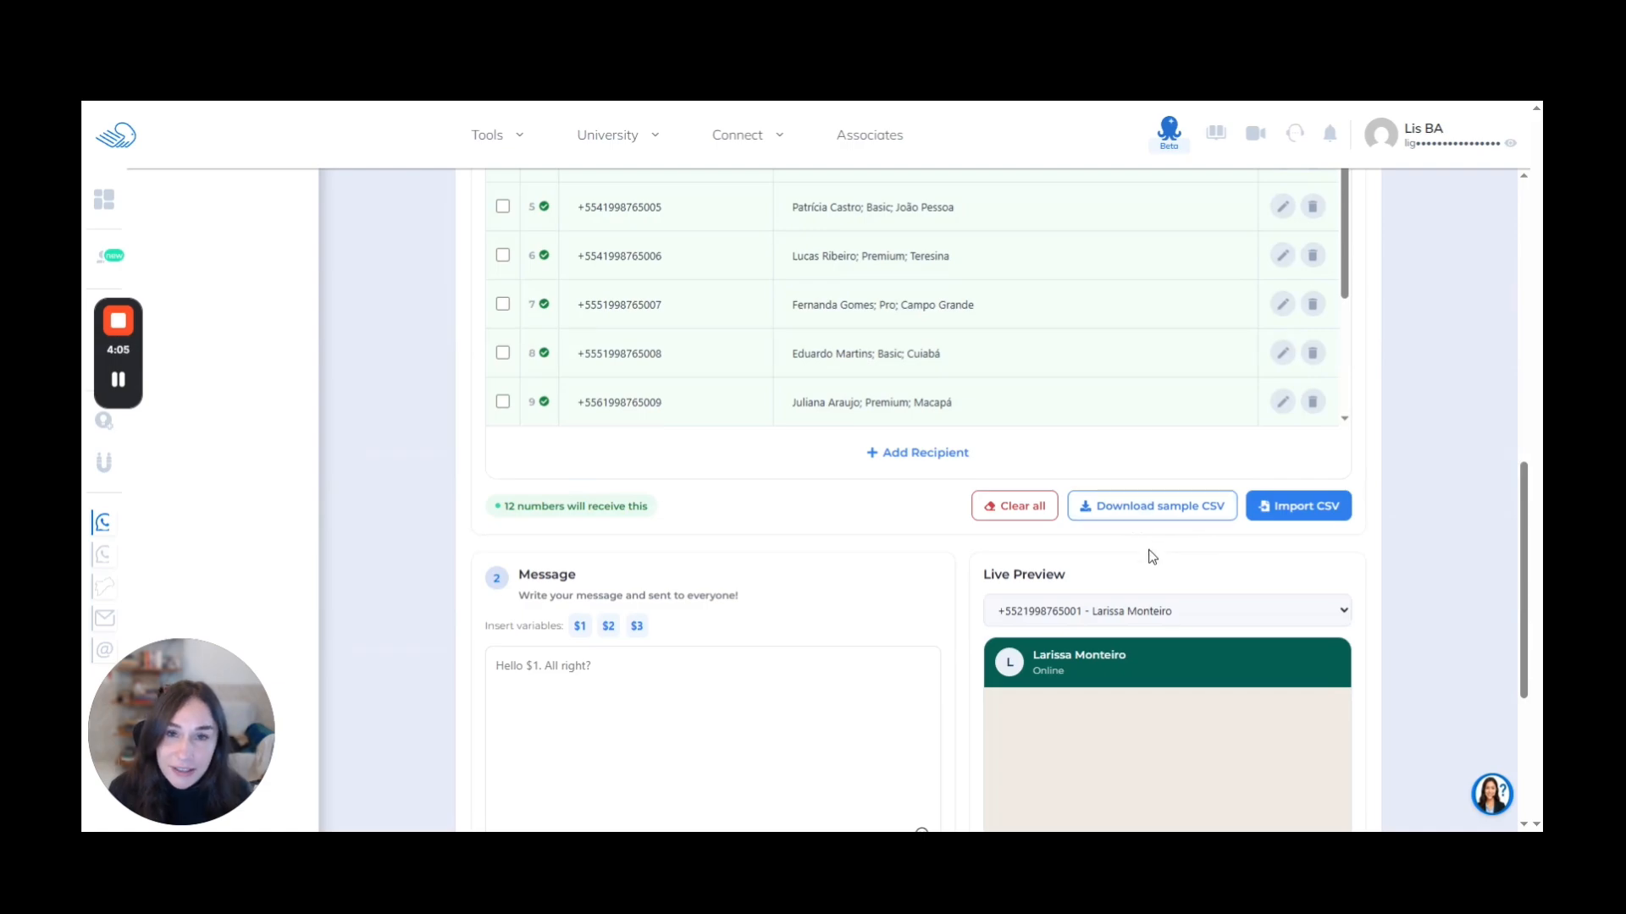
scroll(847, 533, down, 2)
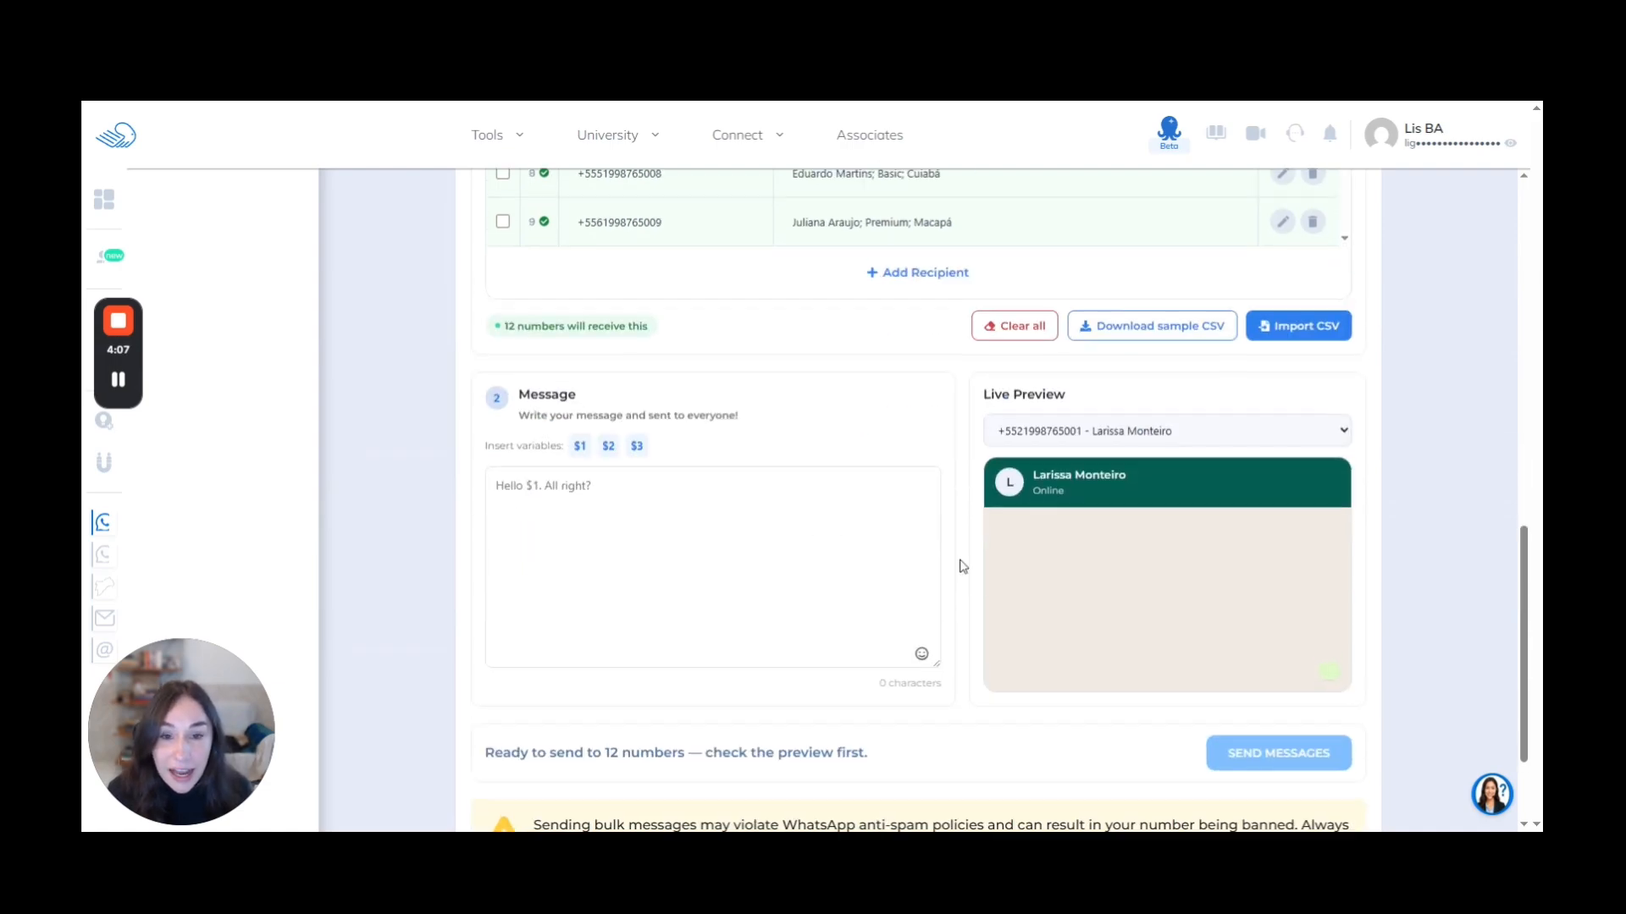
scroll(954, 559, up, 2)
scroll(833, 556, down, 2)
click(832, 556)
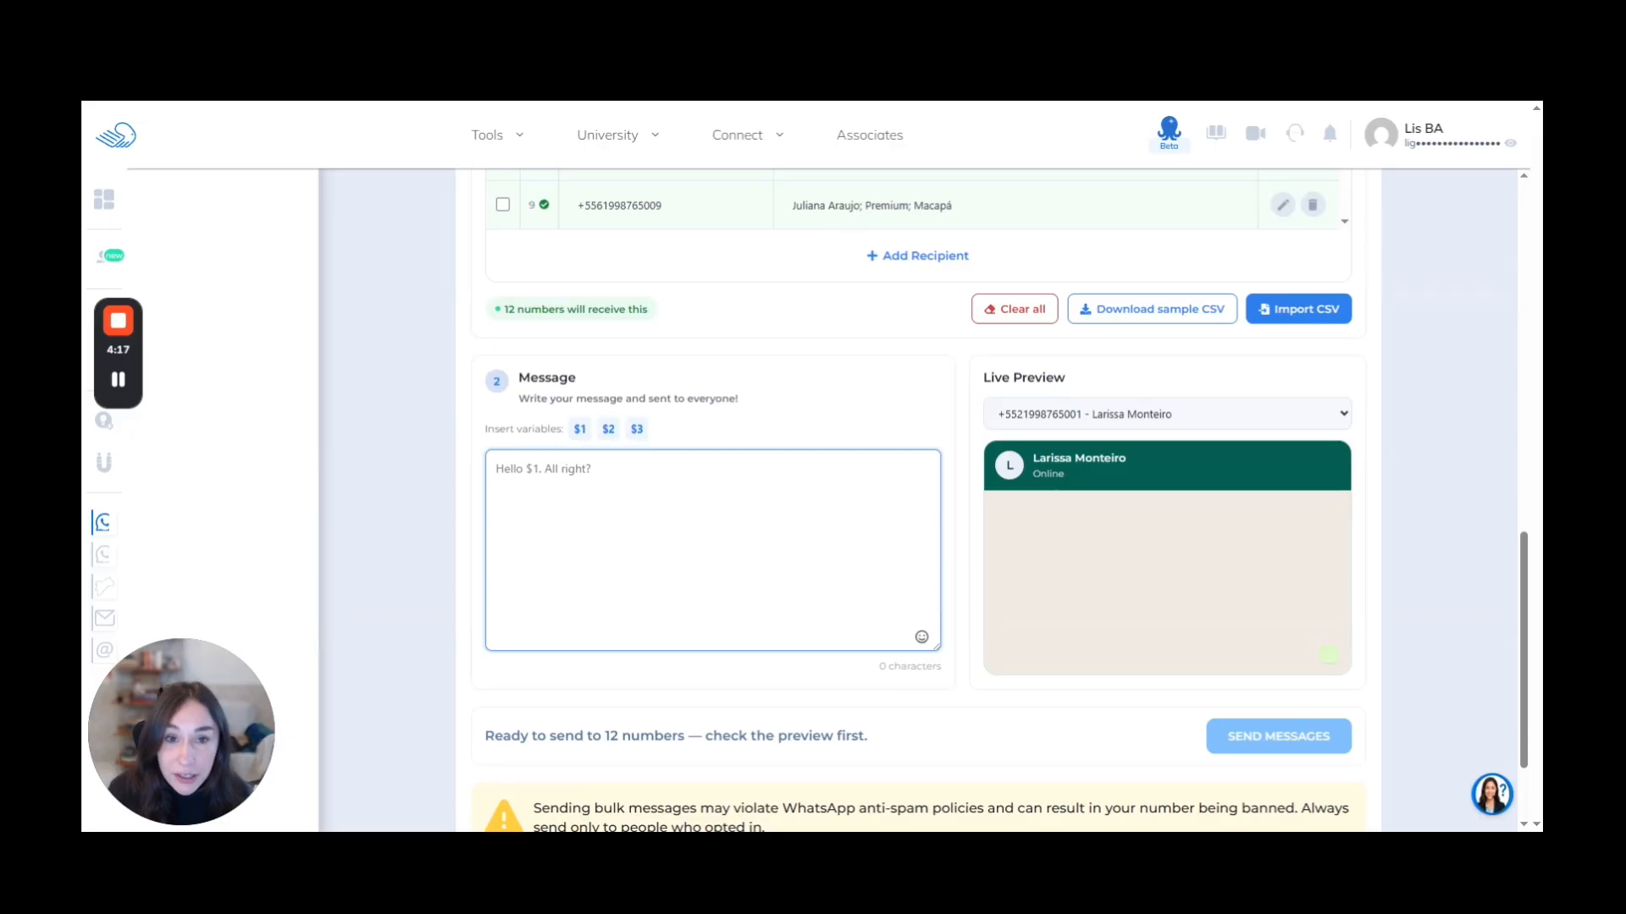
text(Hello)
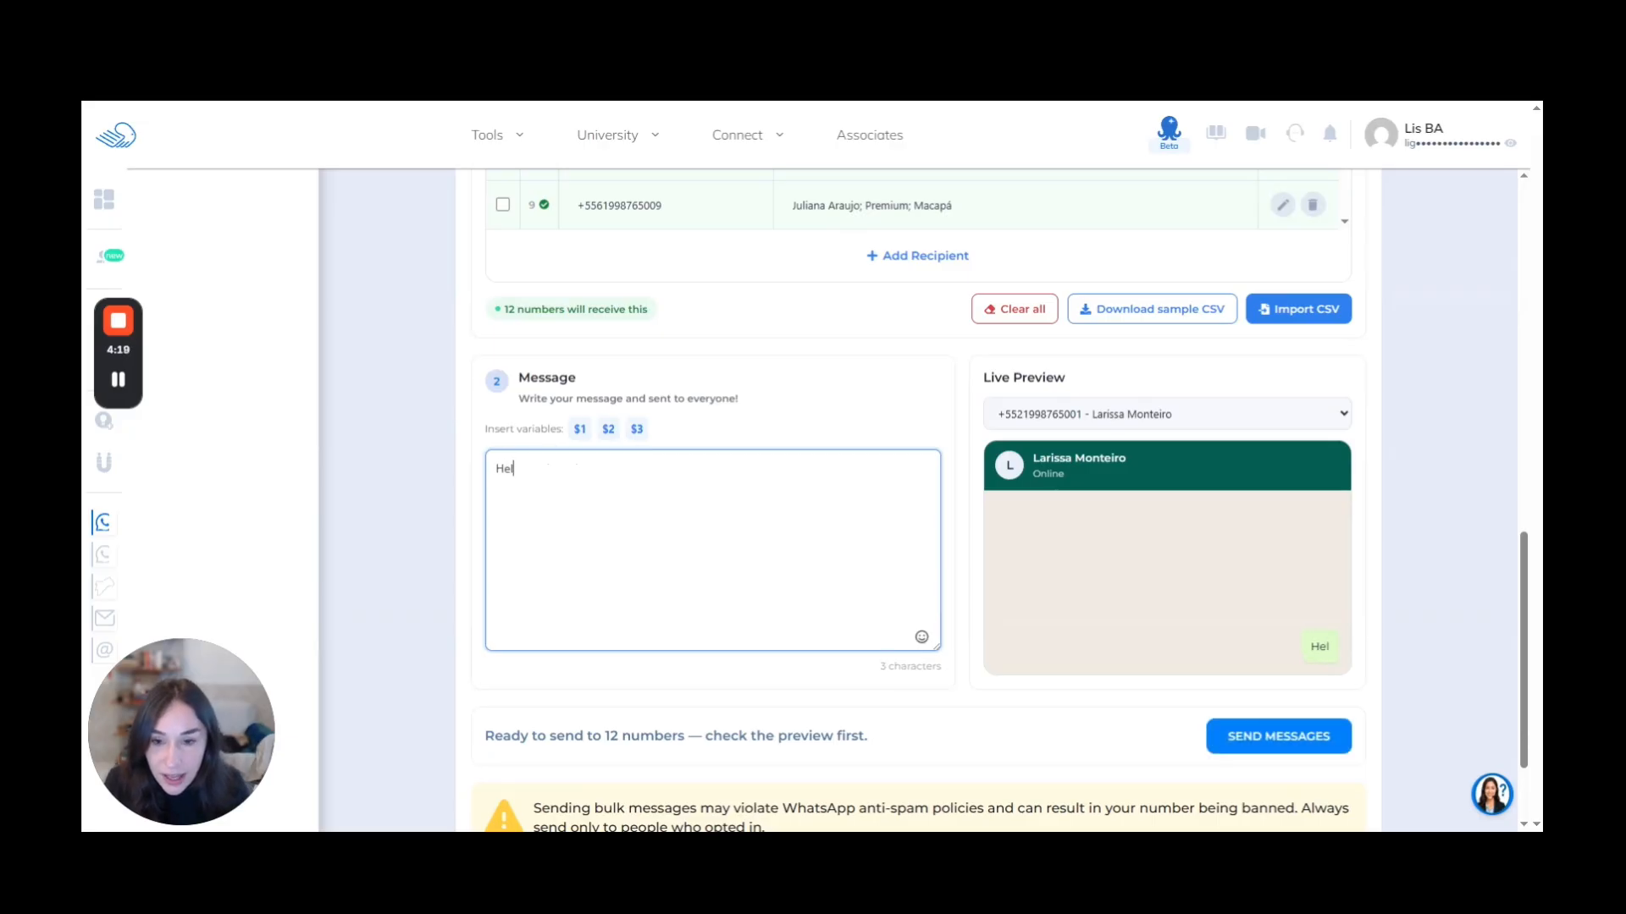
click(580, 429)
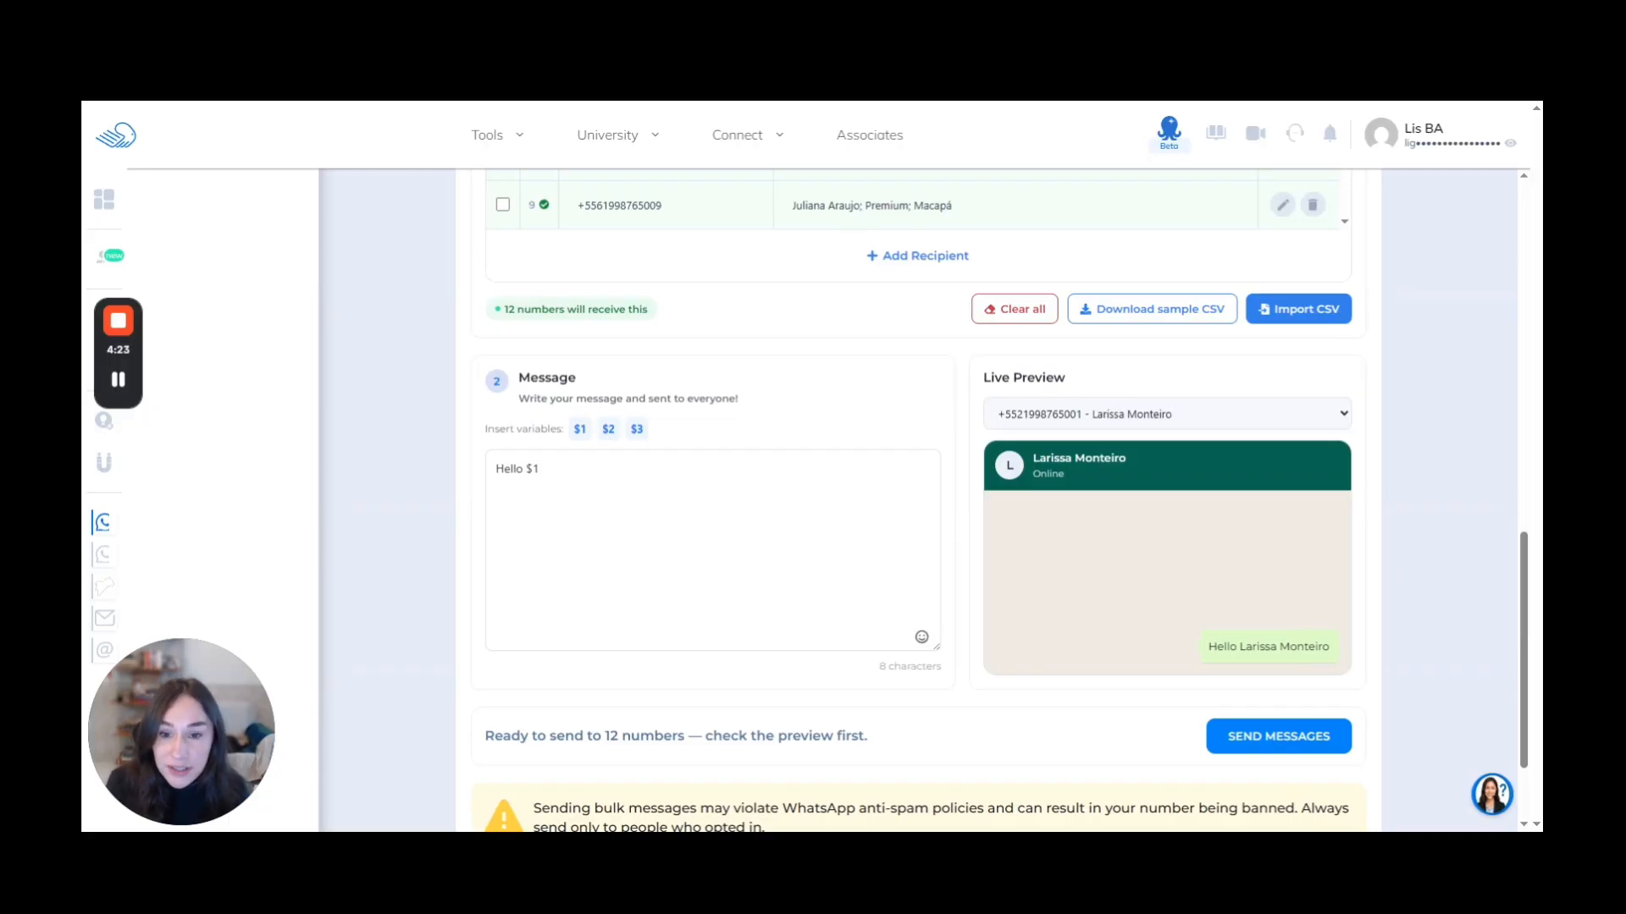
- Continue the message with ", I see that you have the $2 plan", using the $2 variable for the plan name
click(542, 469)
text(, I see )
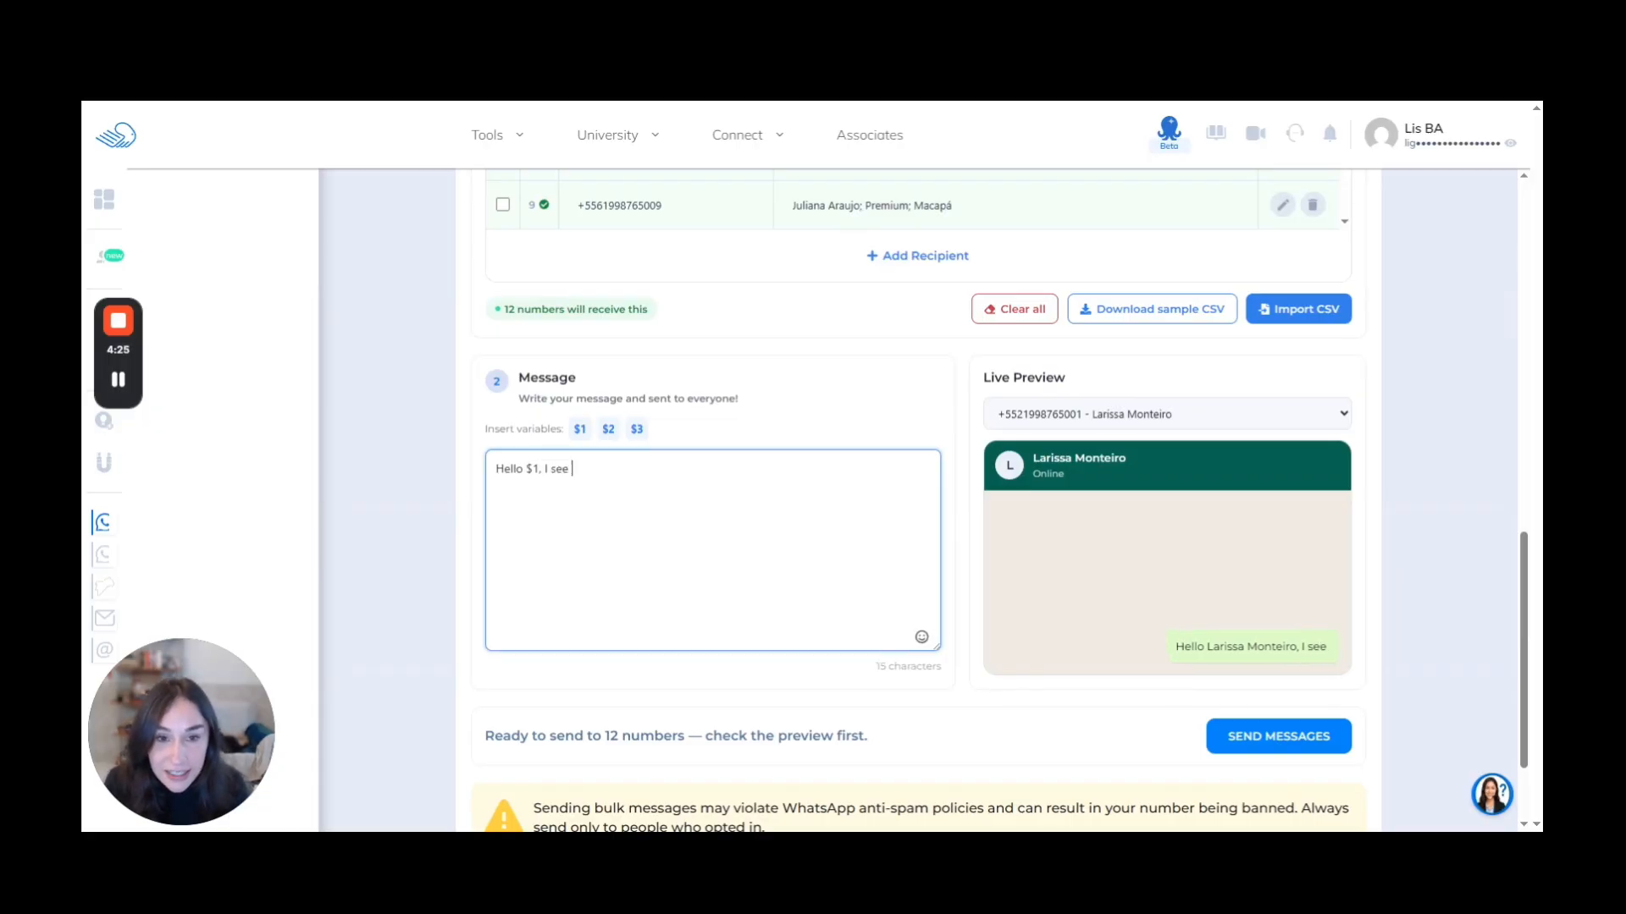
text(that you have the)
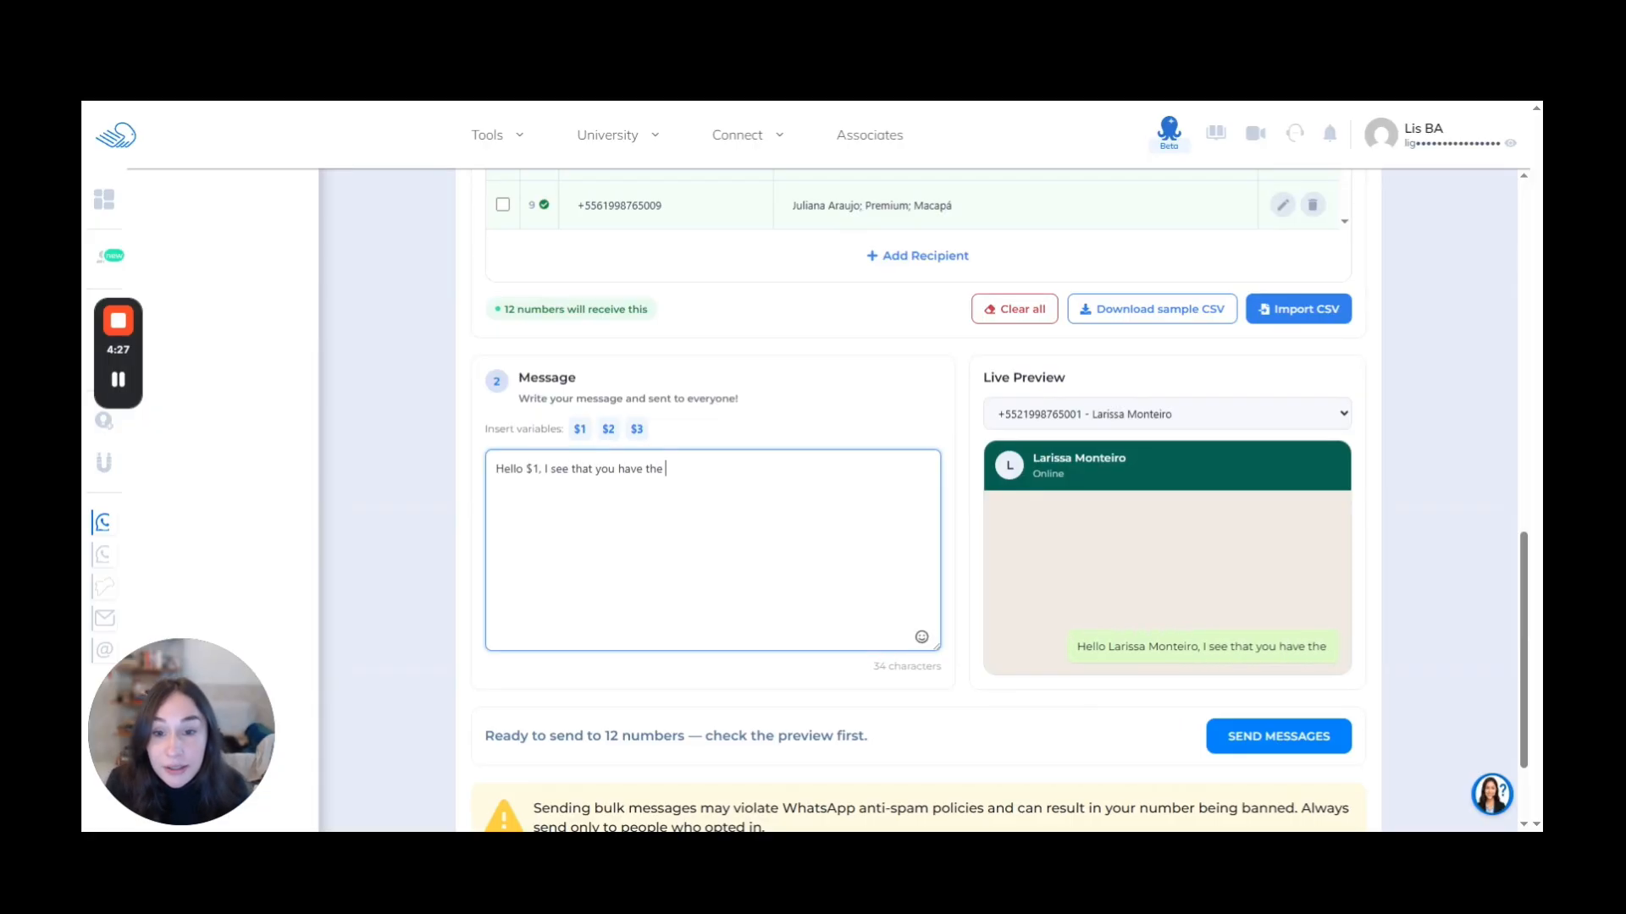
click(608, 429)
text(planm)
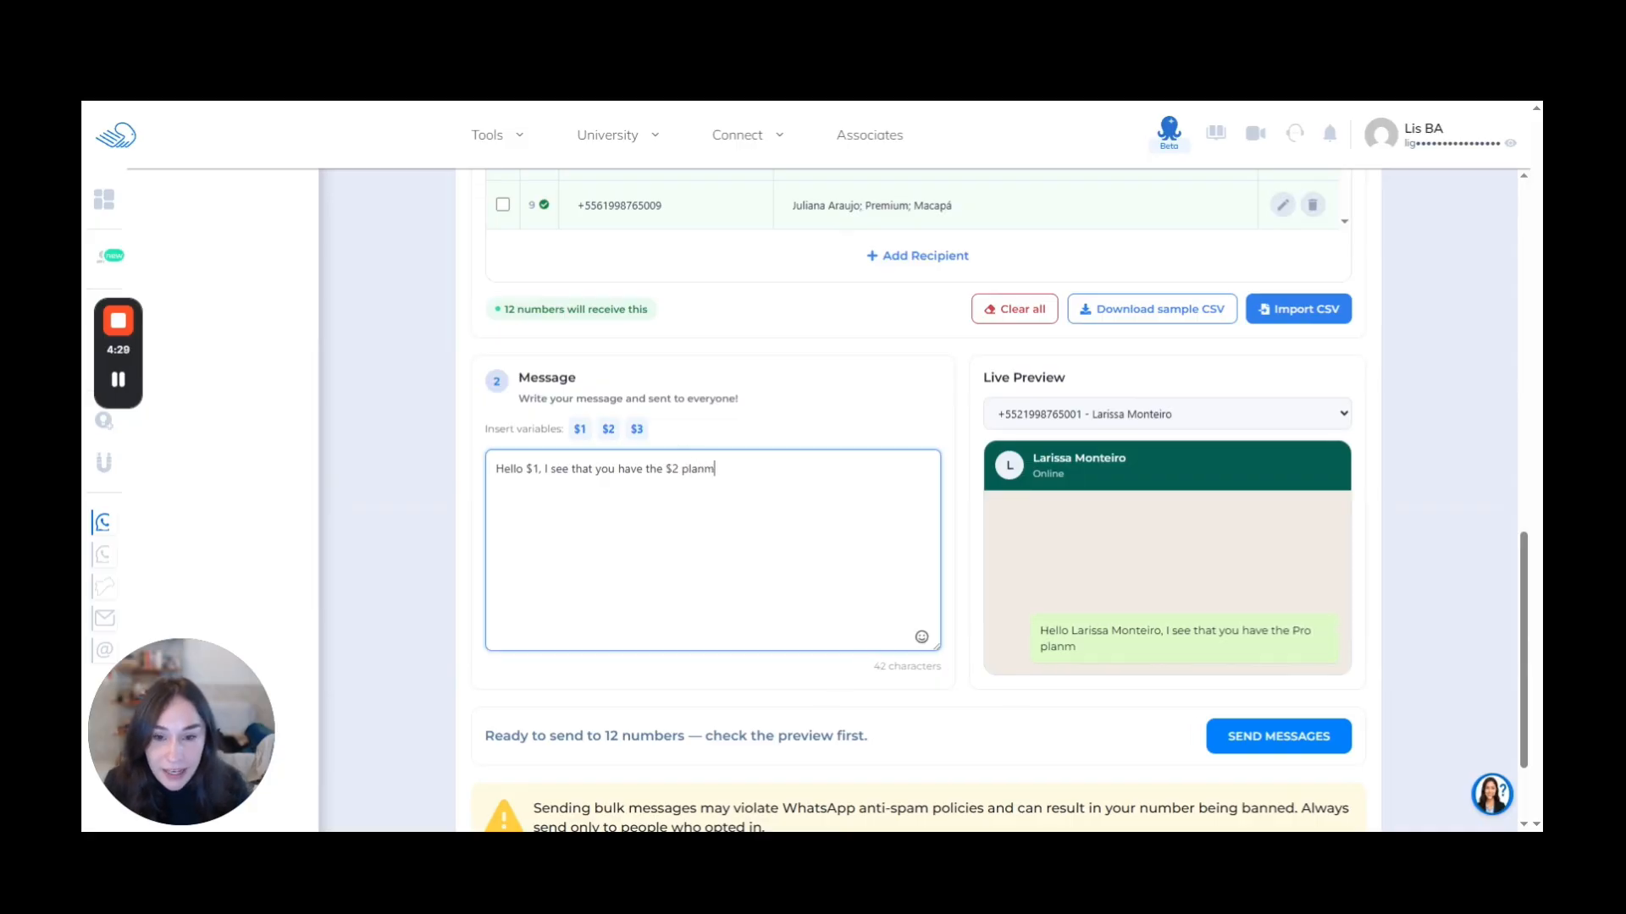
key(BackSpace)
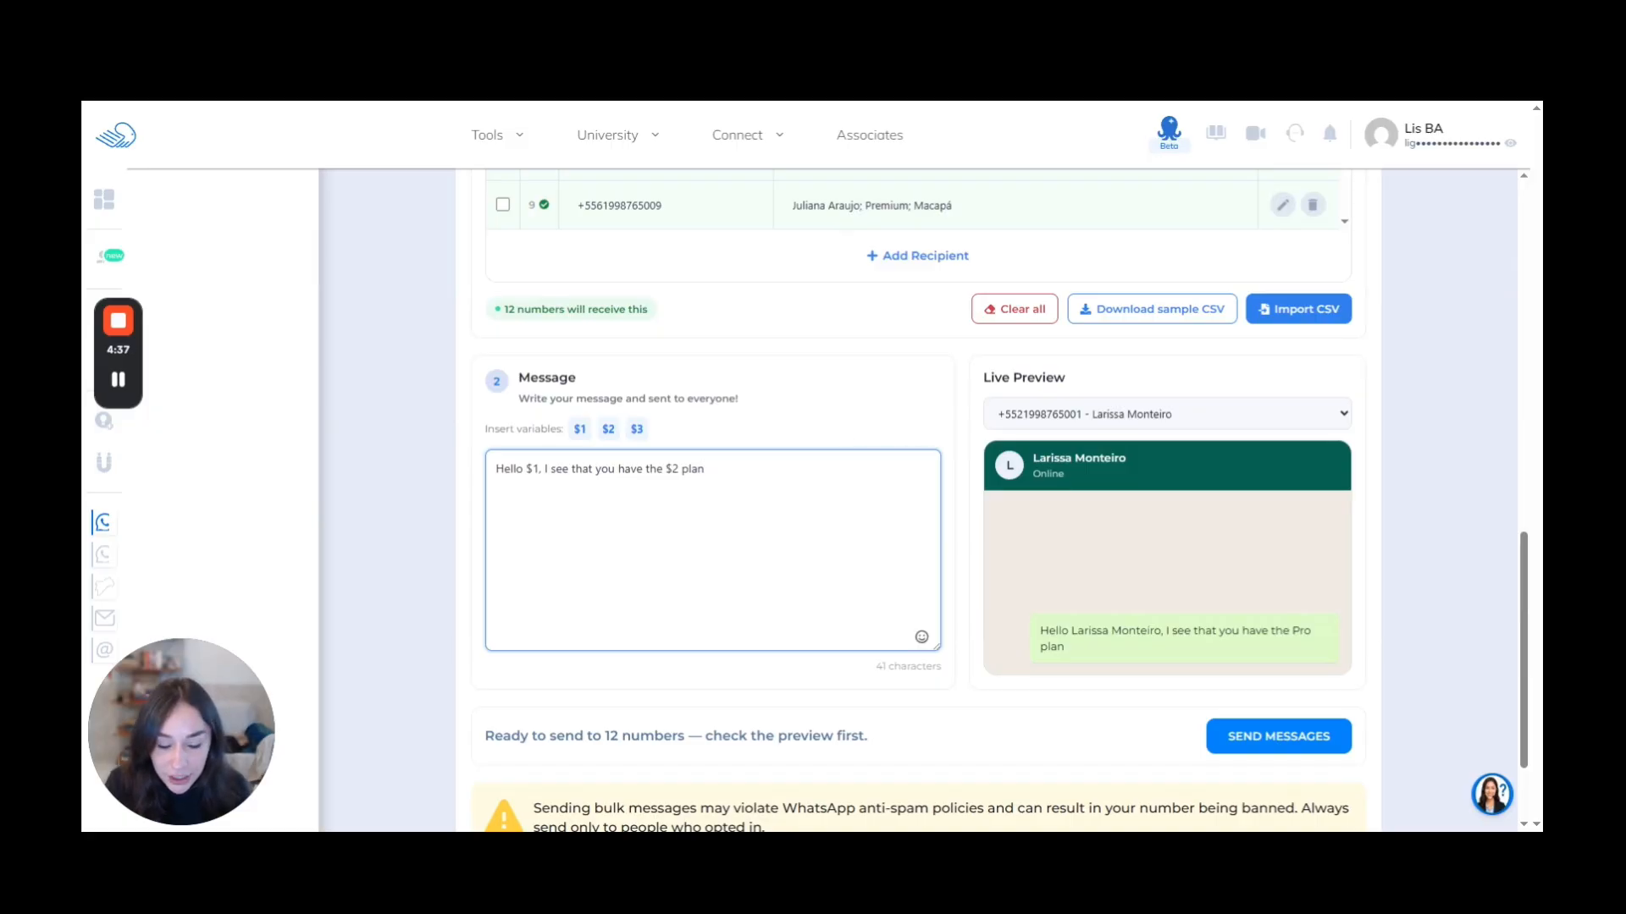
- Complete the message with "and you live in" followed by the $3 variable
text(and you live )
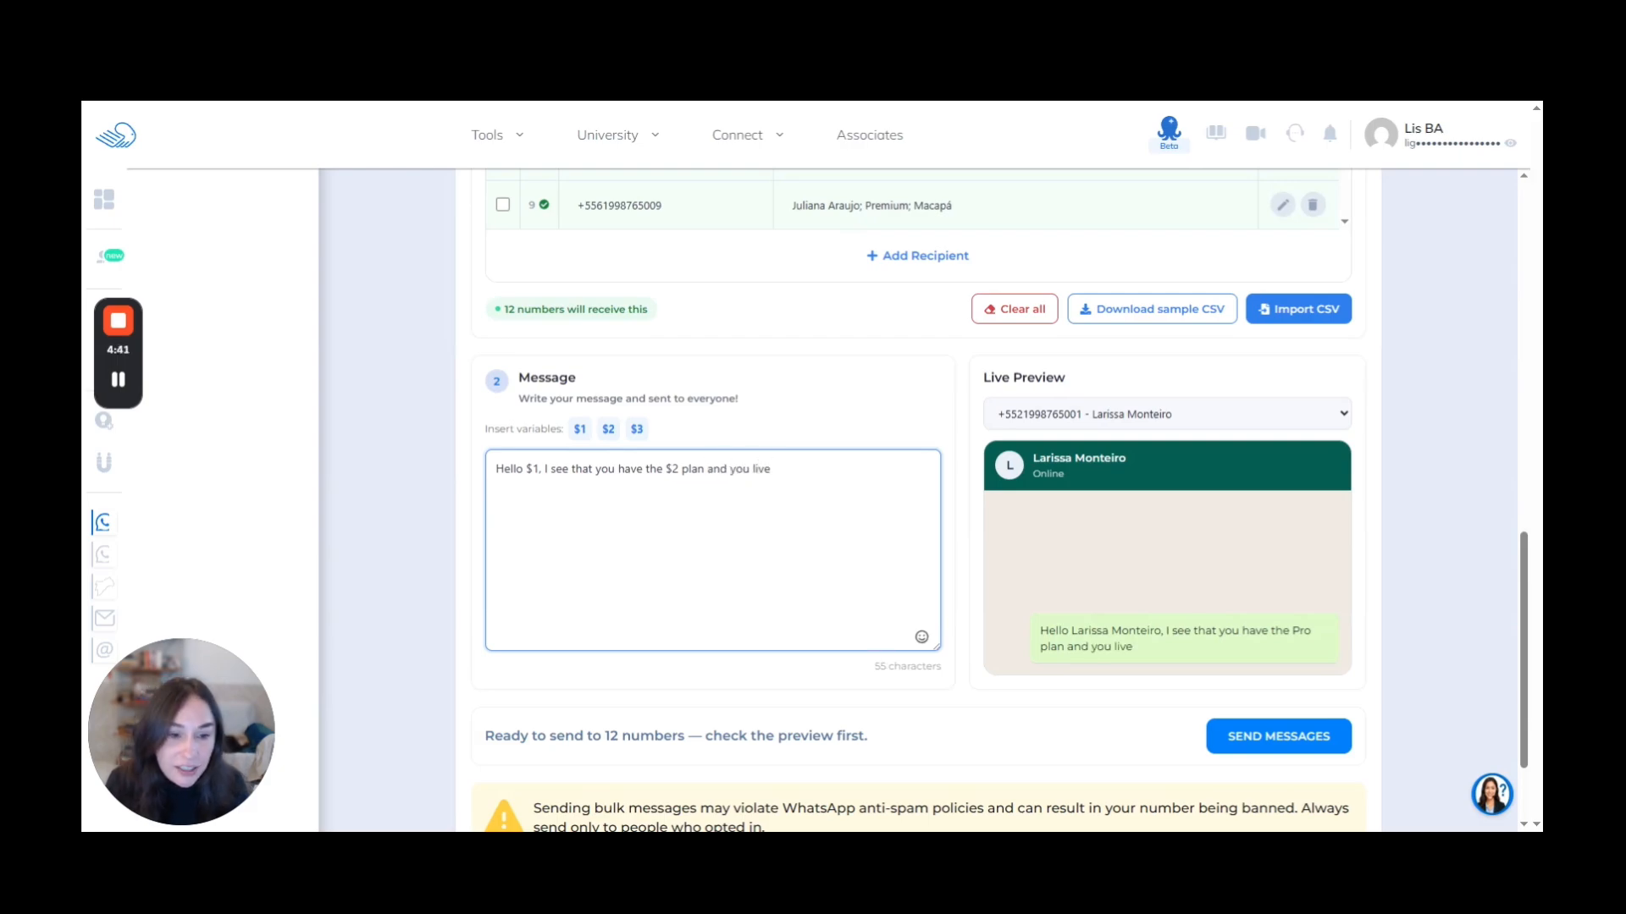
text(in)
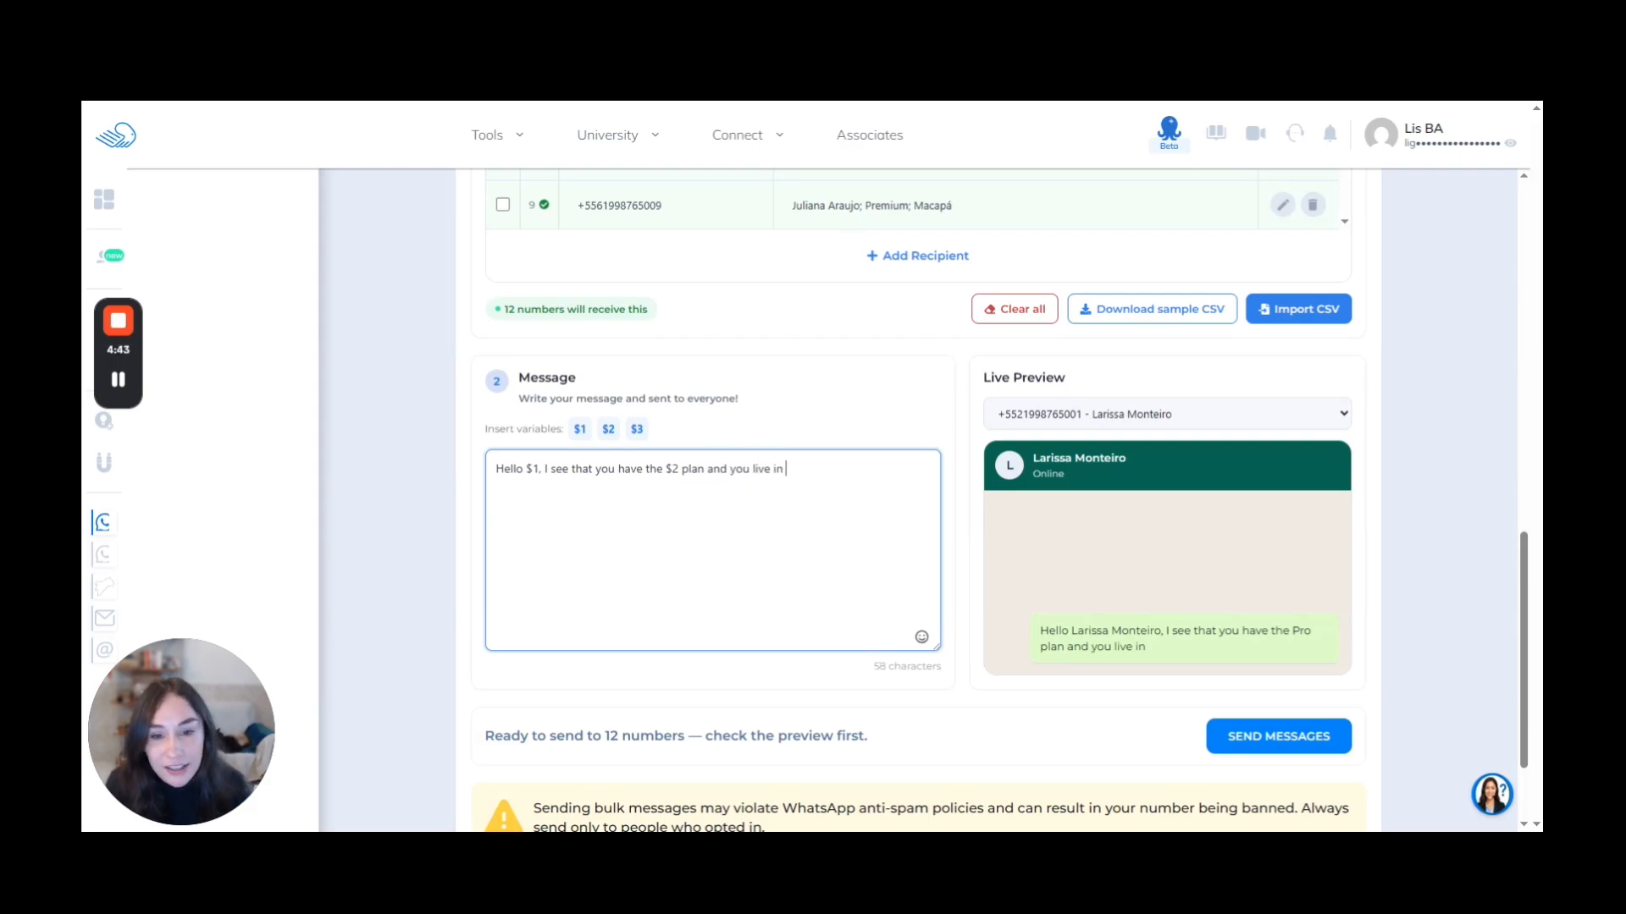
click(637, 428)
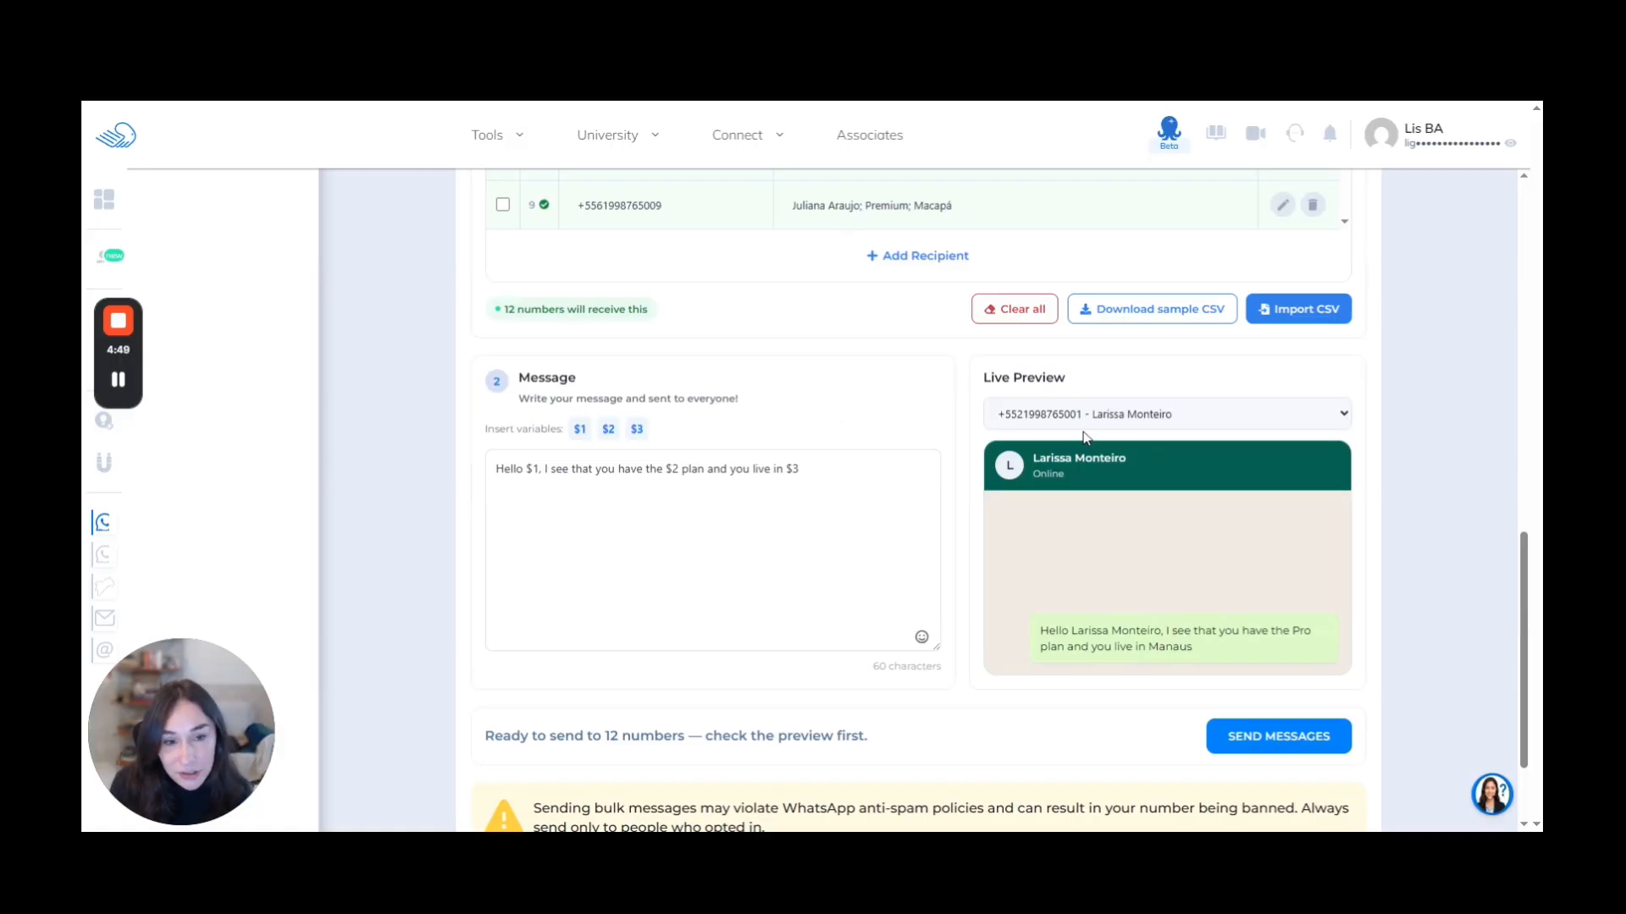
- Preview the message for the second recipient and send the messages to all imported recipients
click(1088, 464)
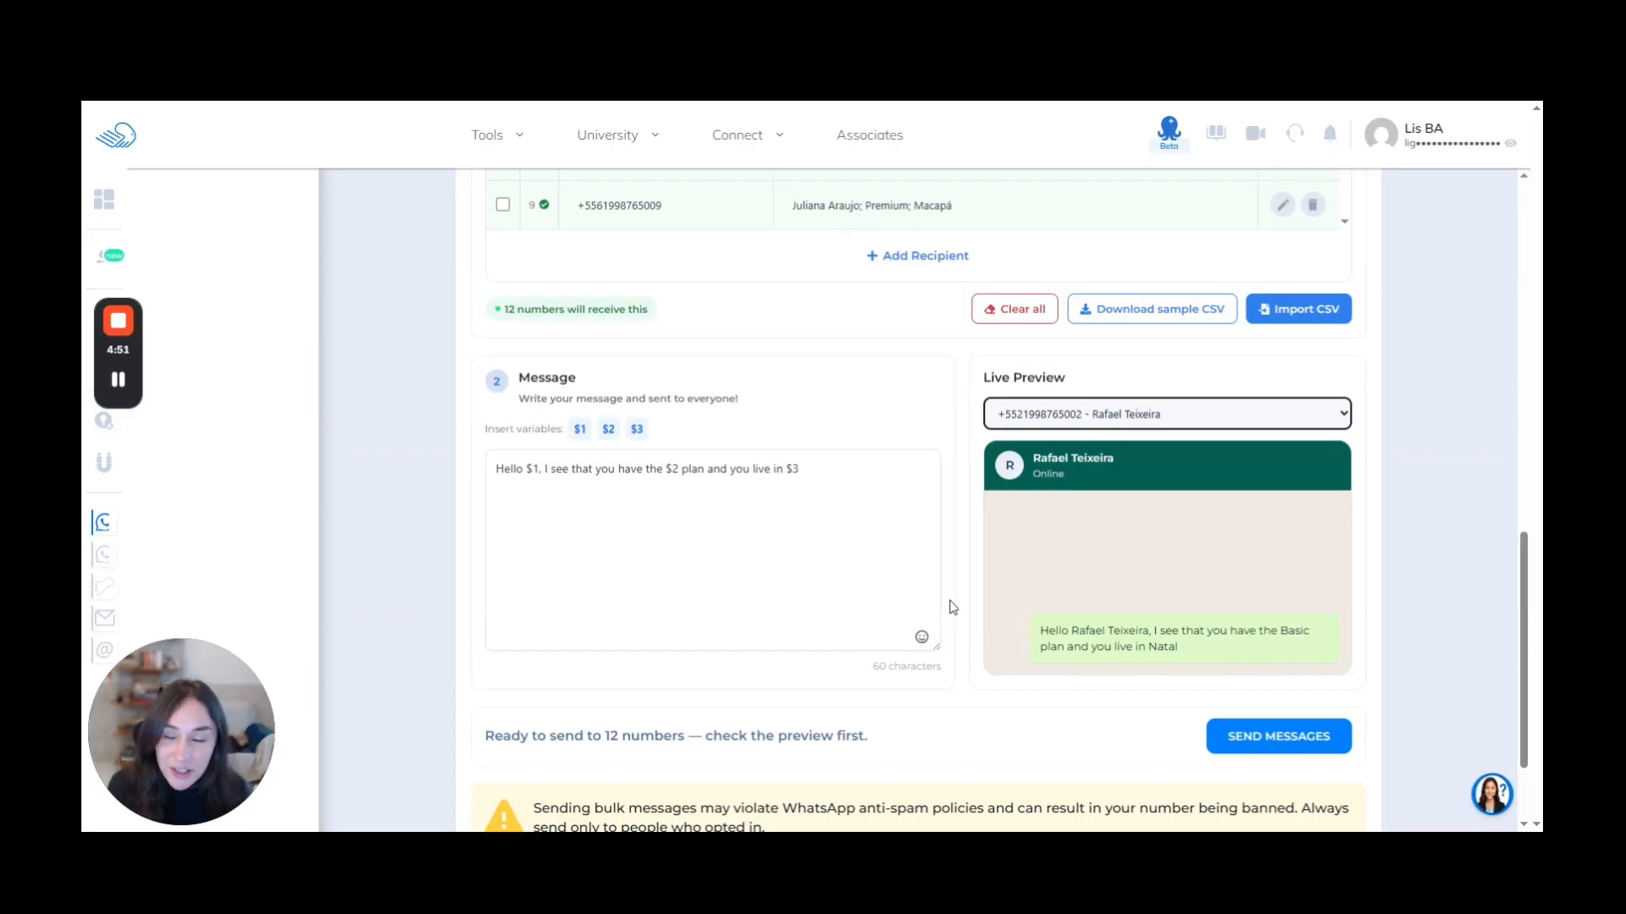
click(1445, 559)
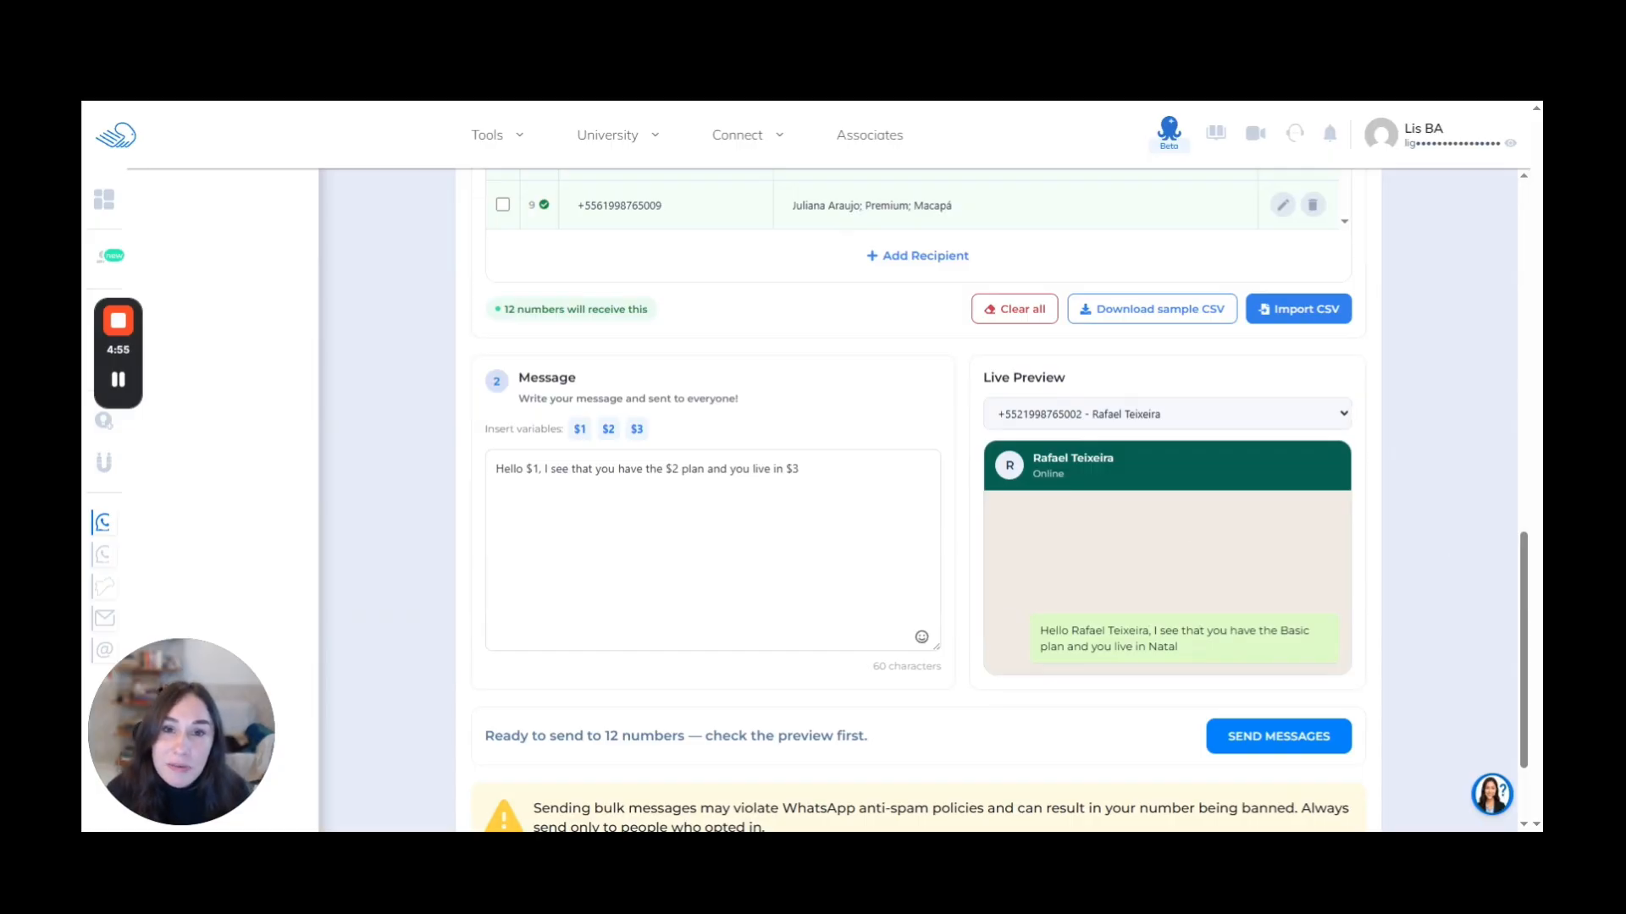
scroll(1082, 623, down, 2)
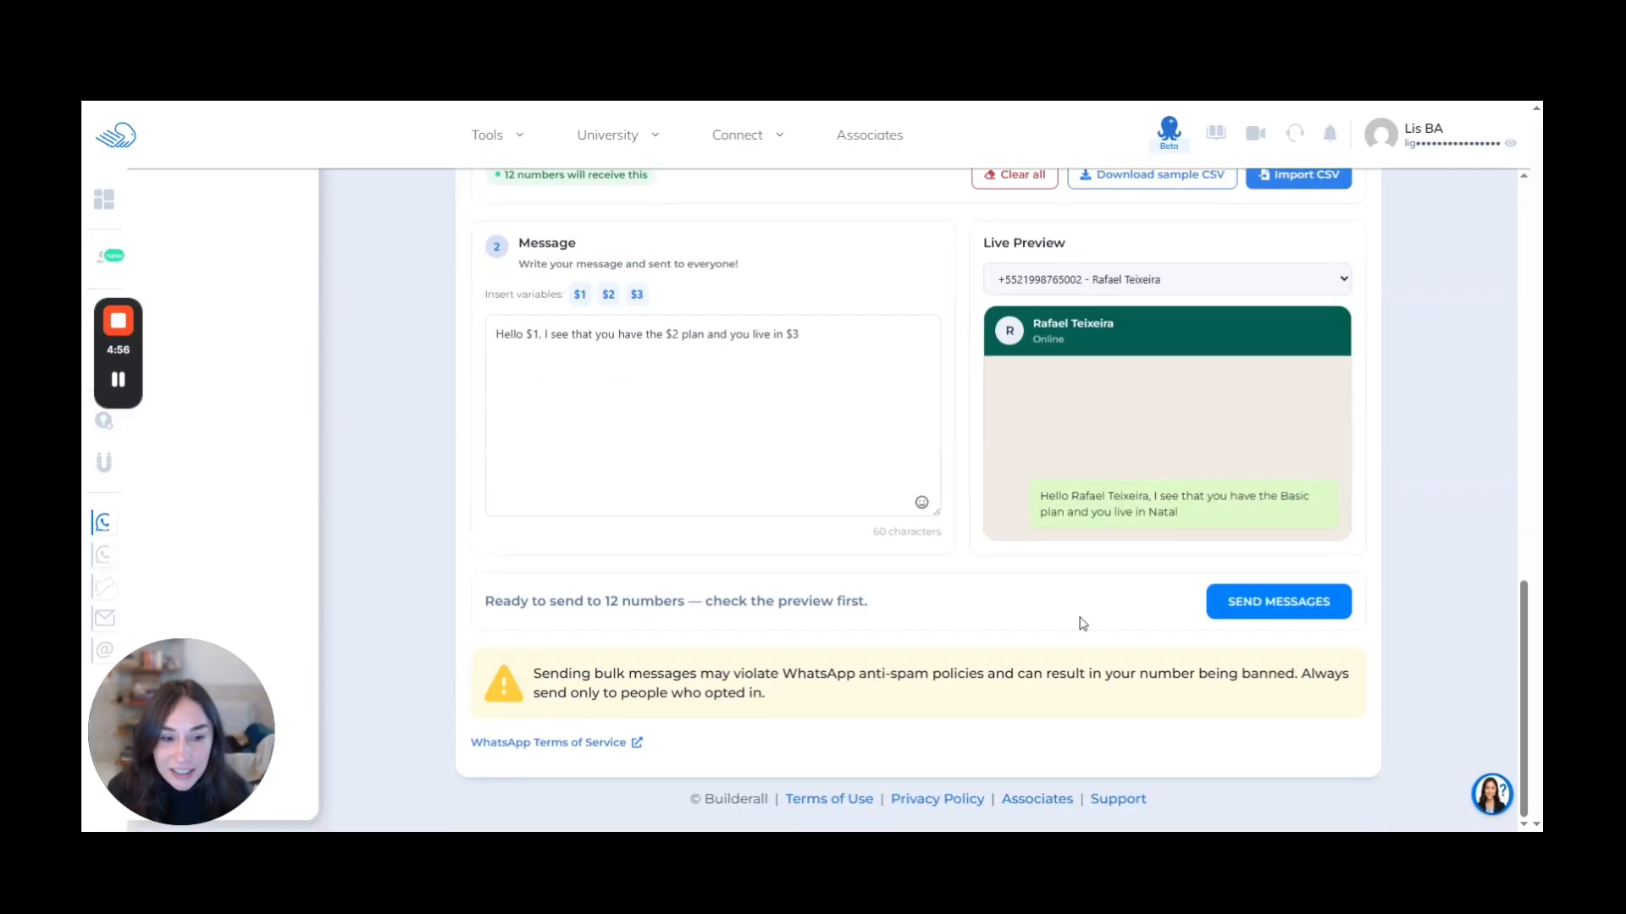
click(1260, 616)
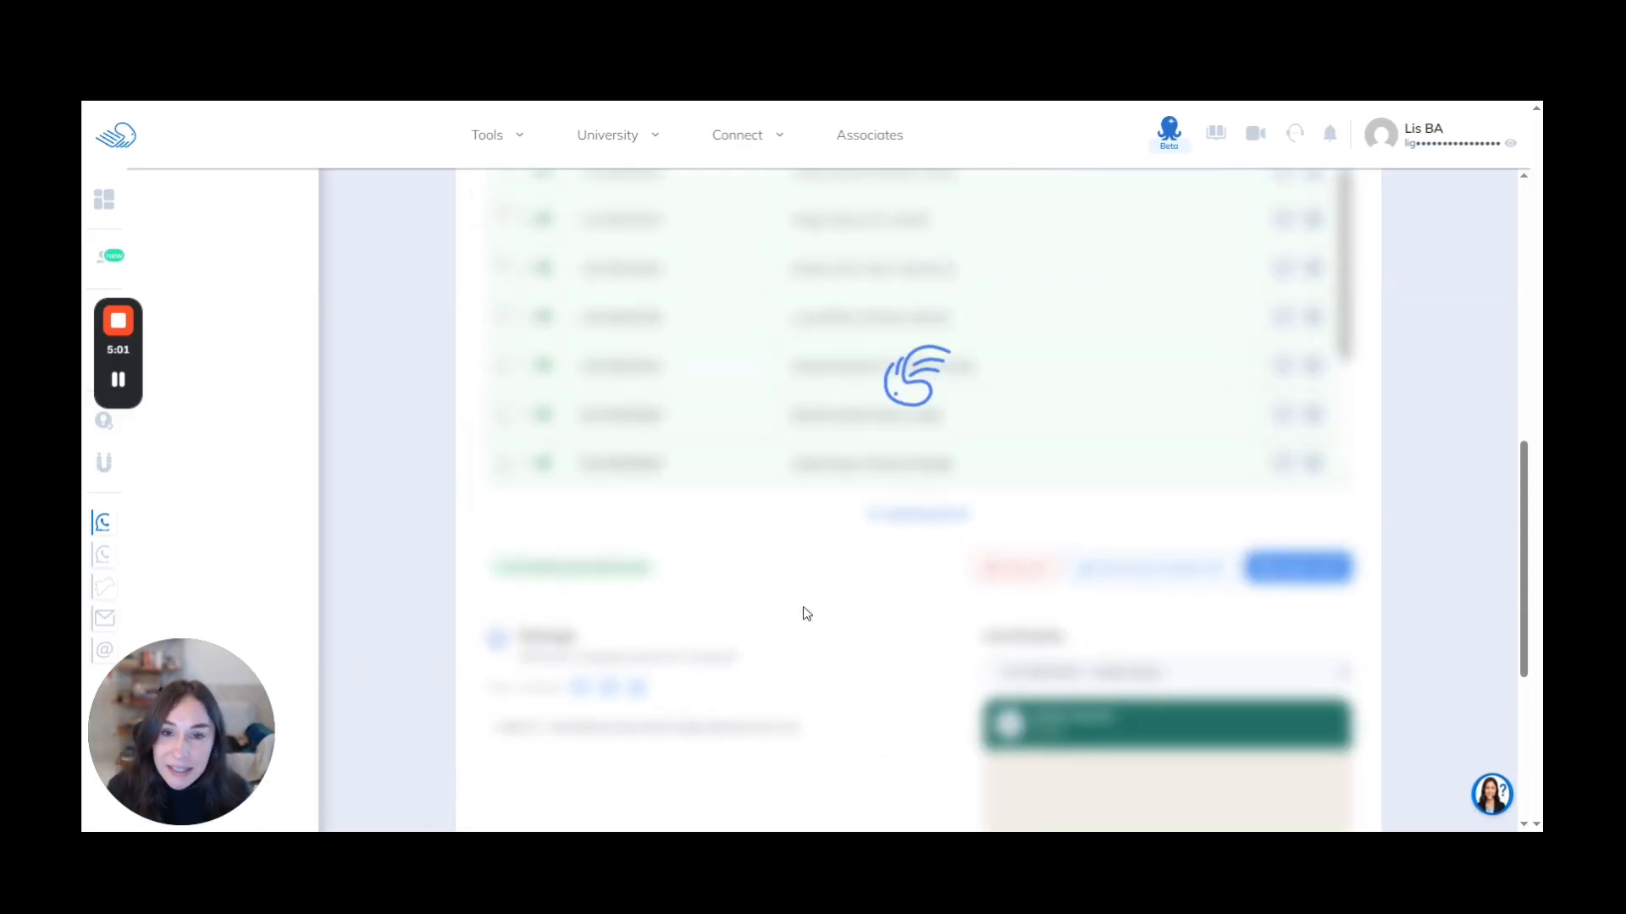
scroll(806, 614, down, 2)
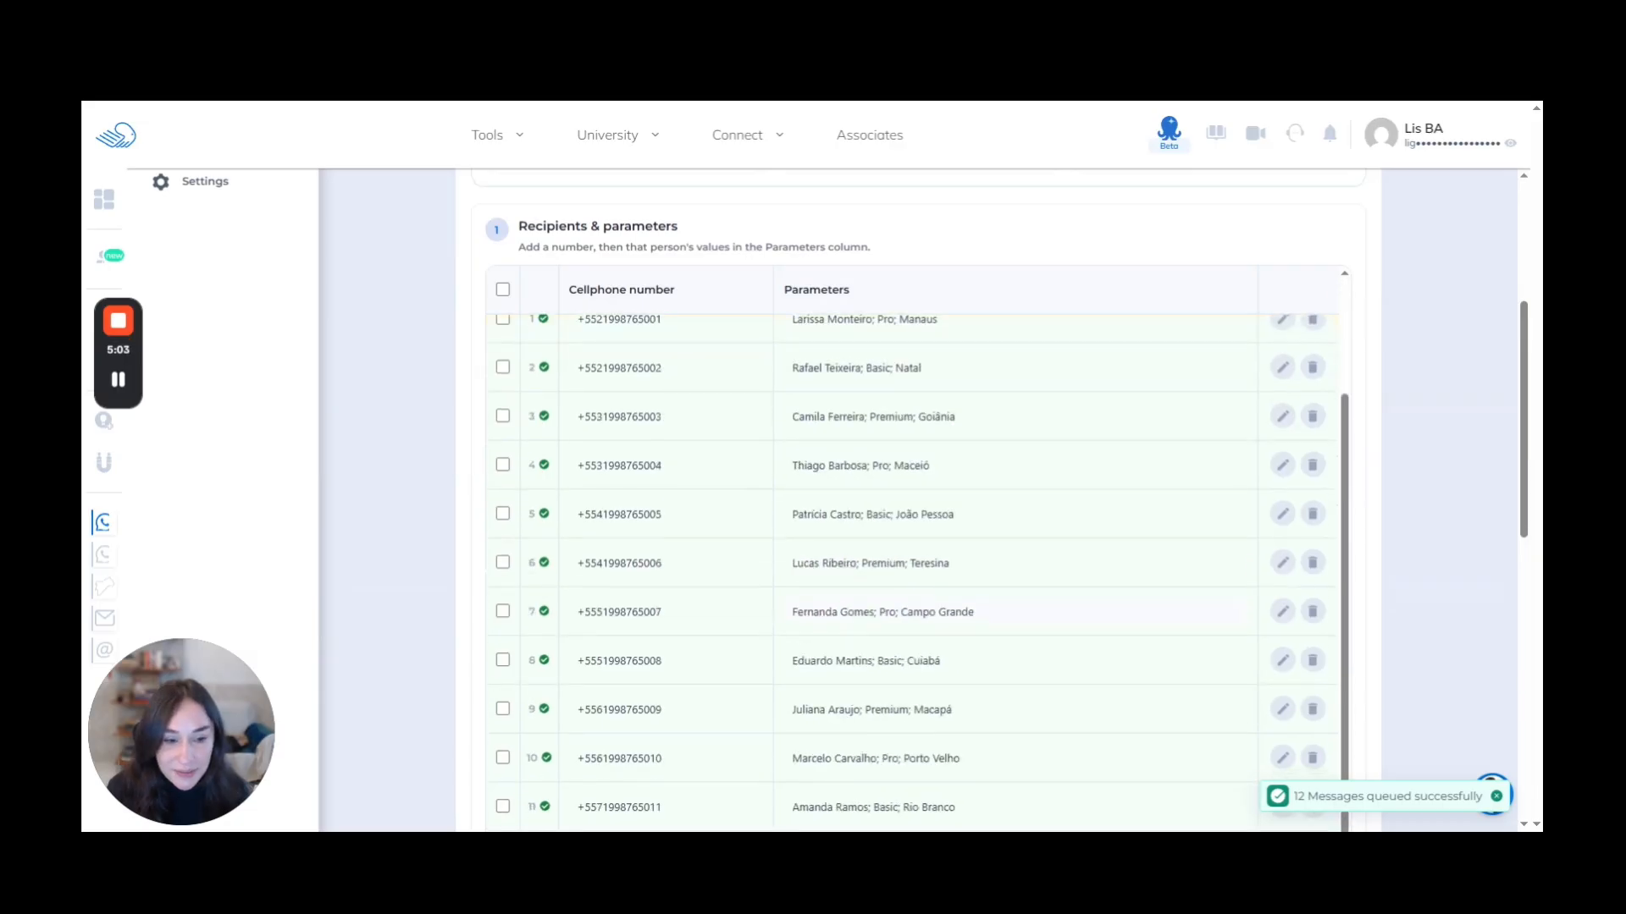
scroll(417, 581, up, 4)
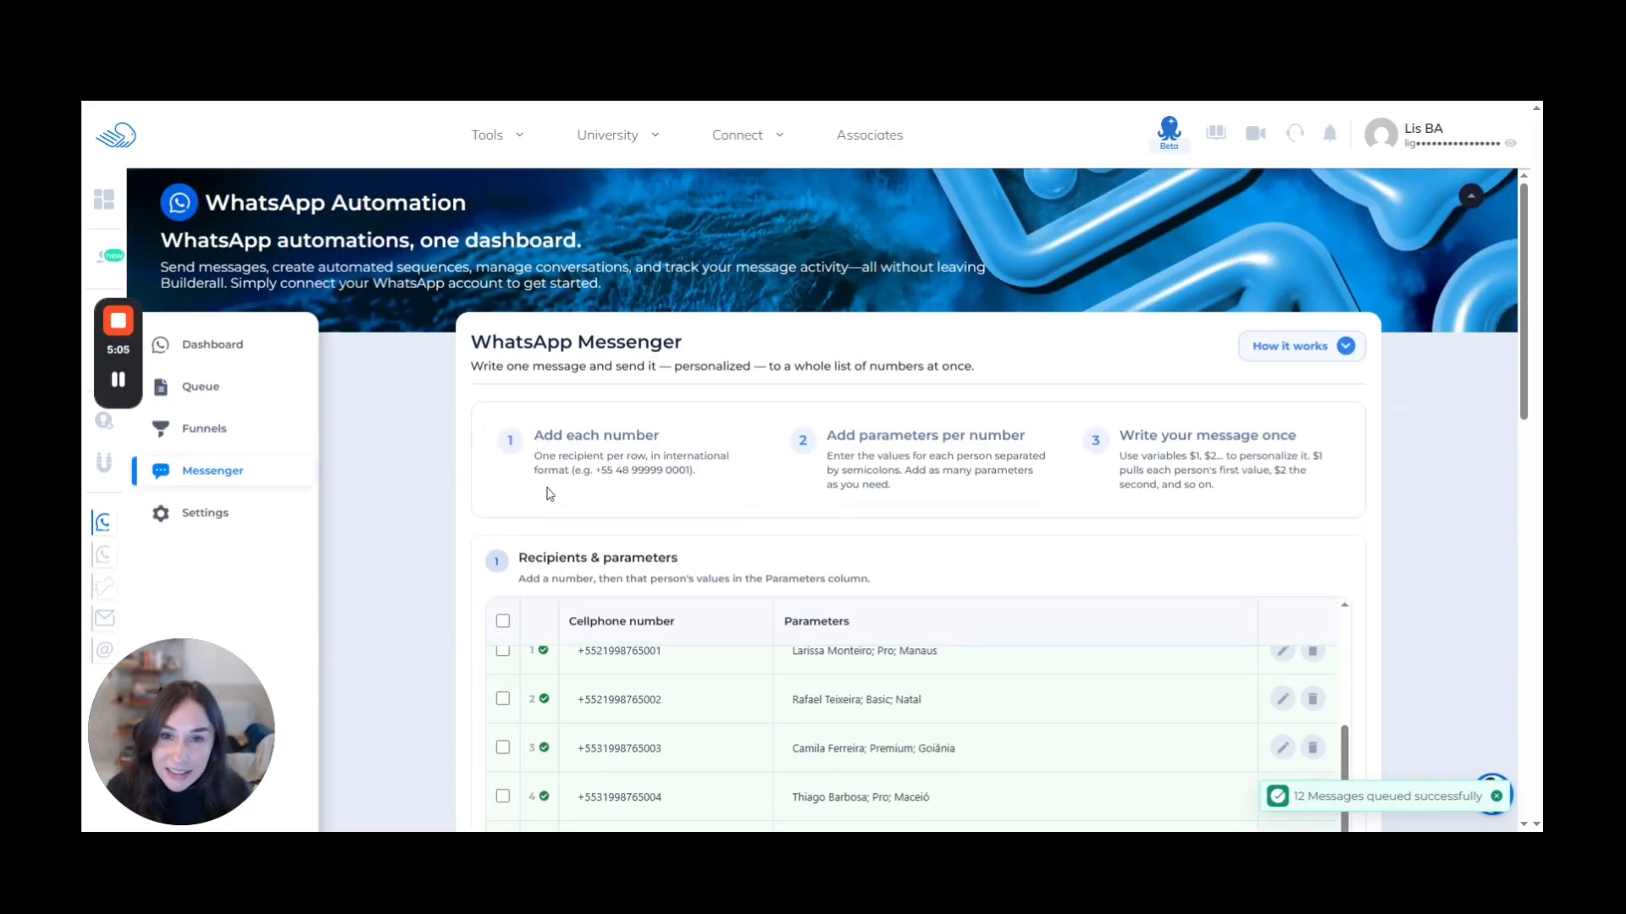